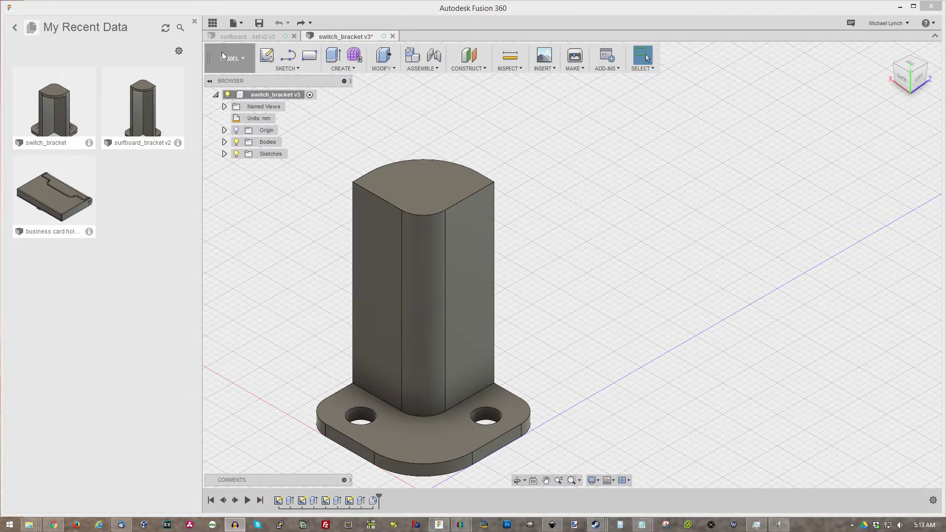
- Maximize the Fusion 360 window and close the Data panel so switch_bracket v3 fills the screen
left_click(212, 23)
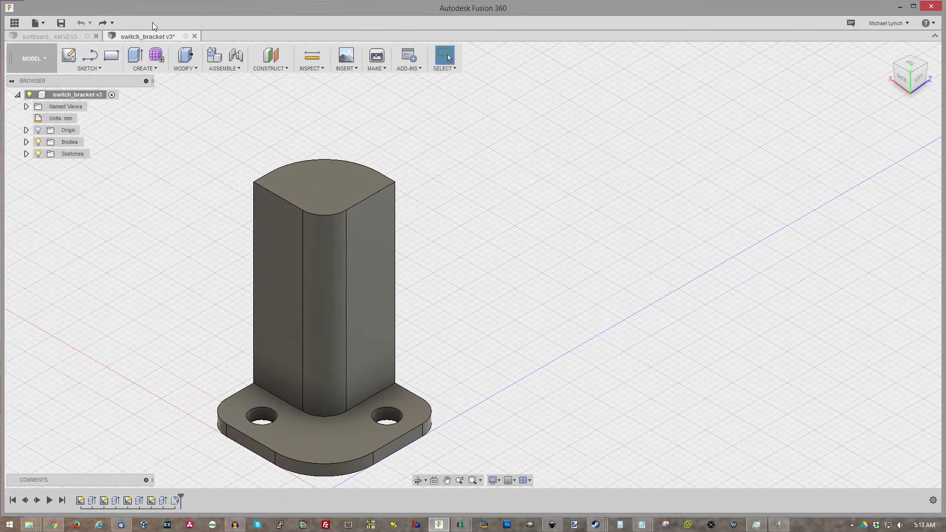
left_click(14, 23)
left_click(913, 6)
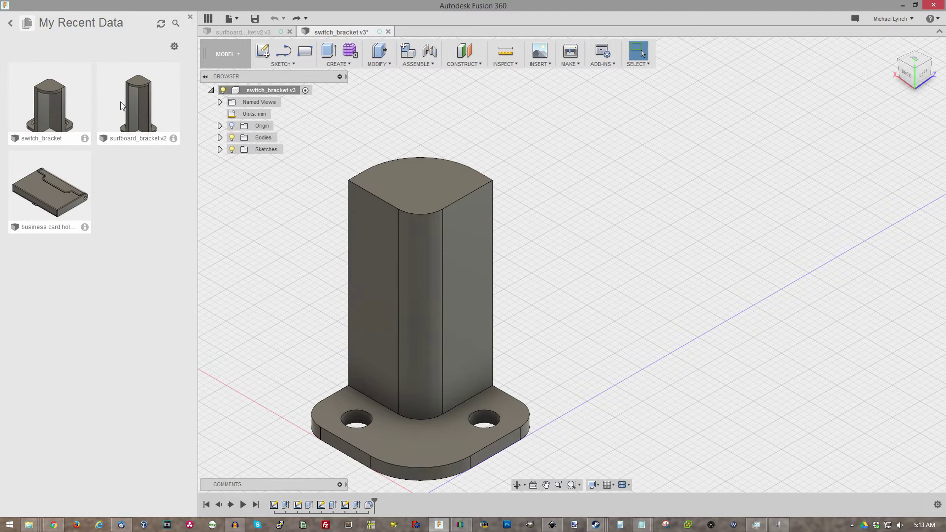
left_click(10, 23)
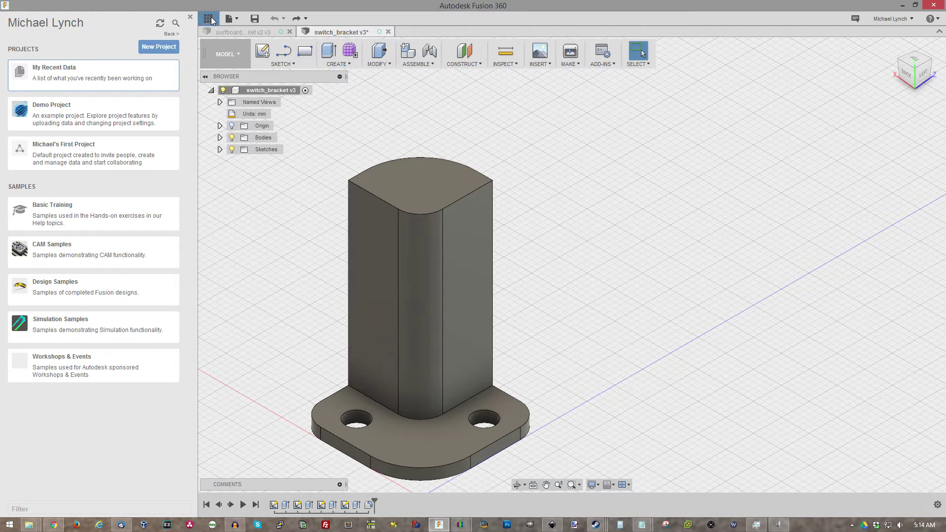
left_click(190, 17)
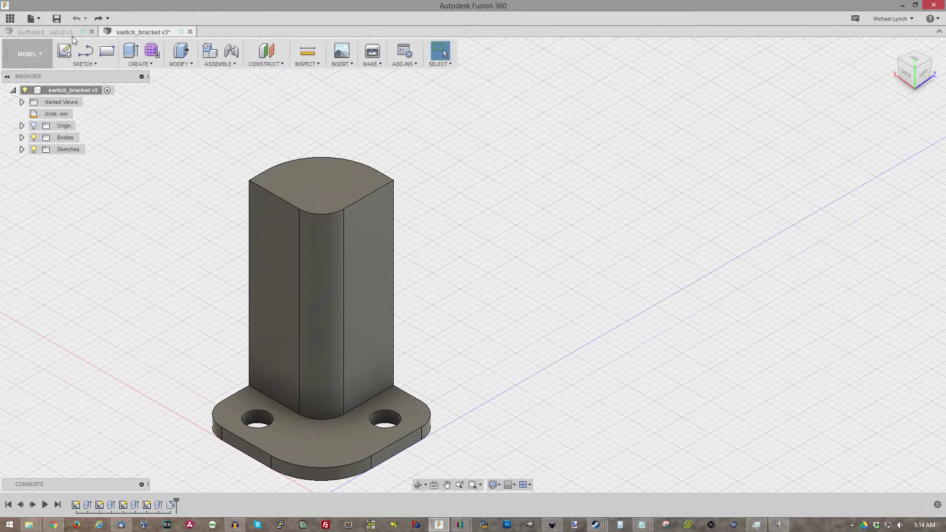
left_click(10, 19)
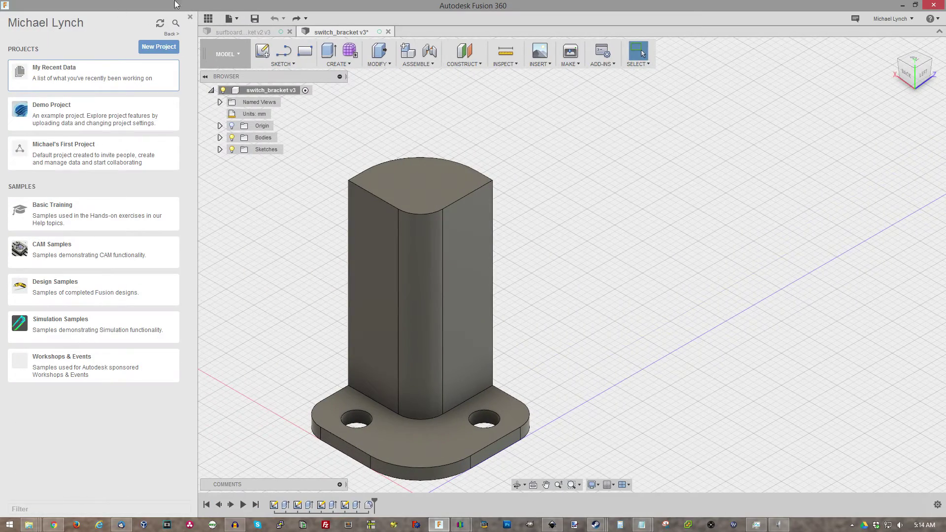
left_click(190, 17)
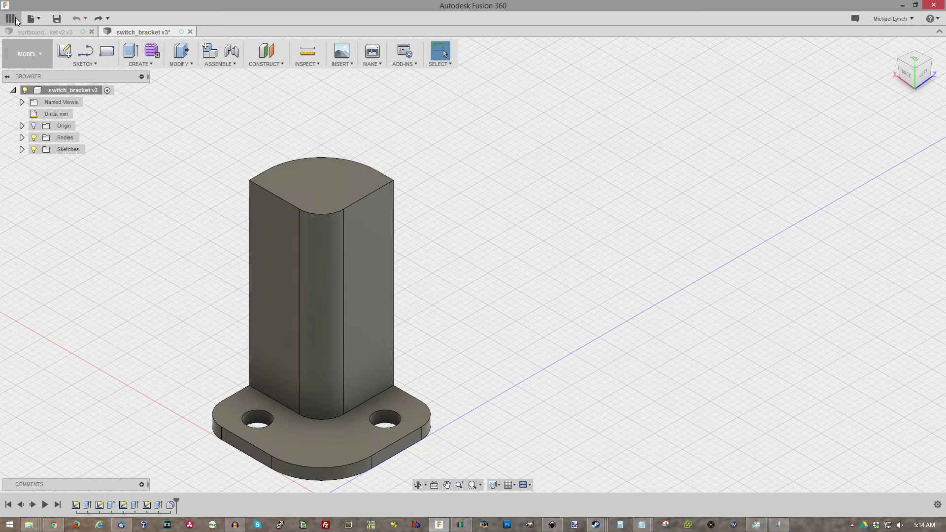
- Open the File menu and dismiss it without choosing a command
left_click(34, 19)
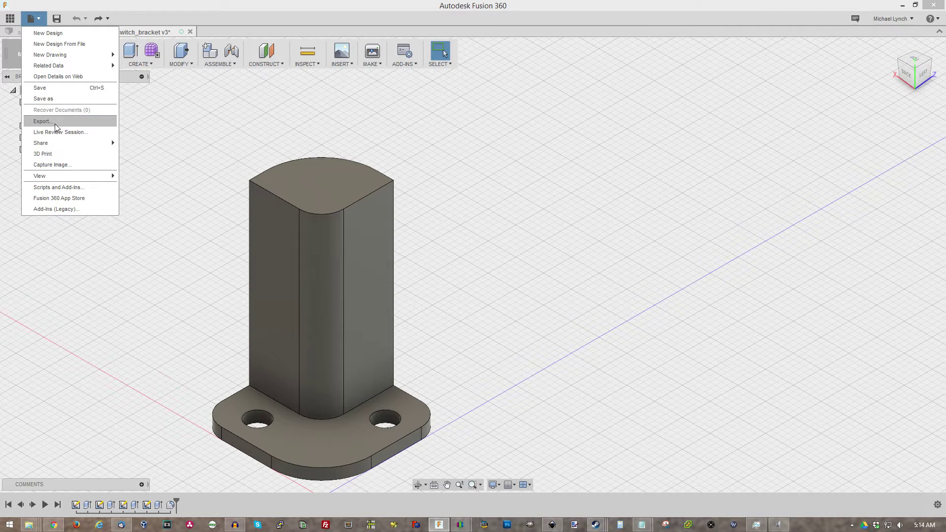
left_click(40, 18)
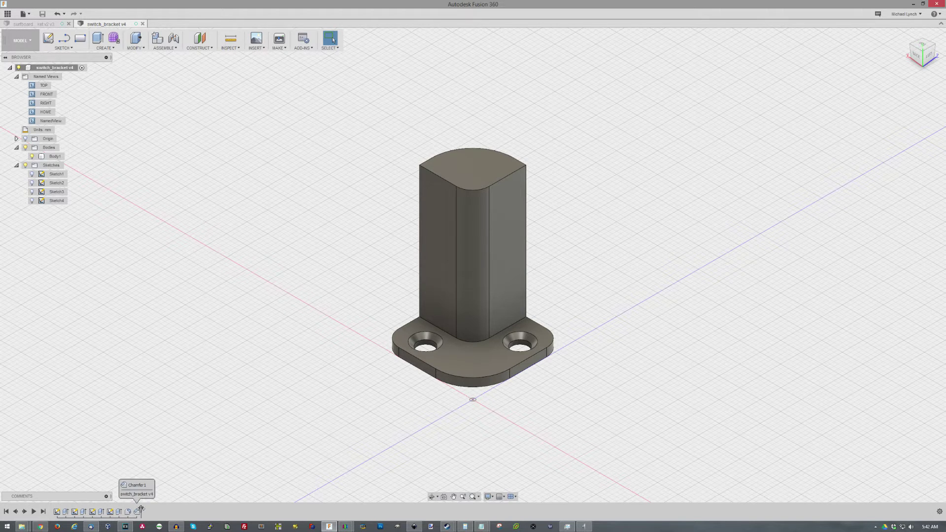
mouse_move(141, 509)
left_mouse_down()
mouse_move(61, 509)
mouse_move(71, 508)
left_mouse_up()
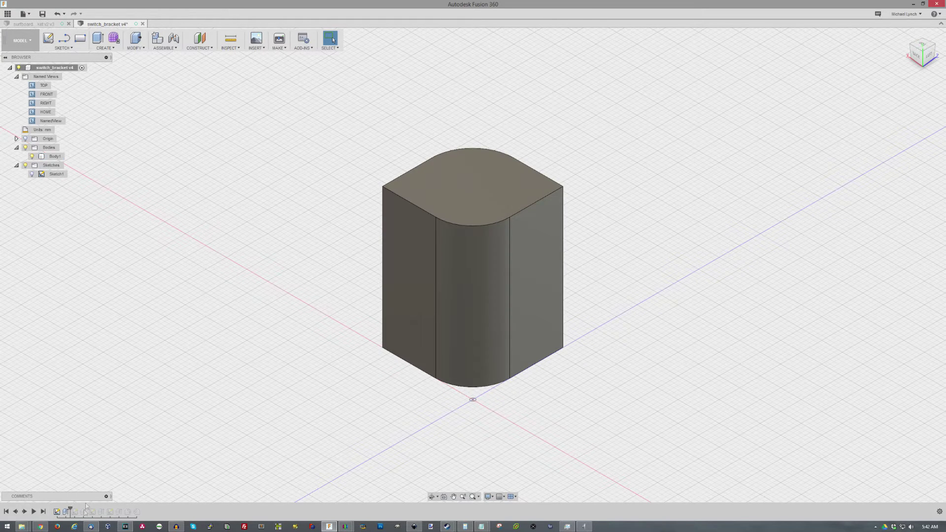
left_click(24, 511)
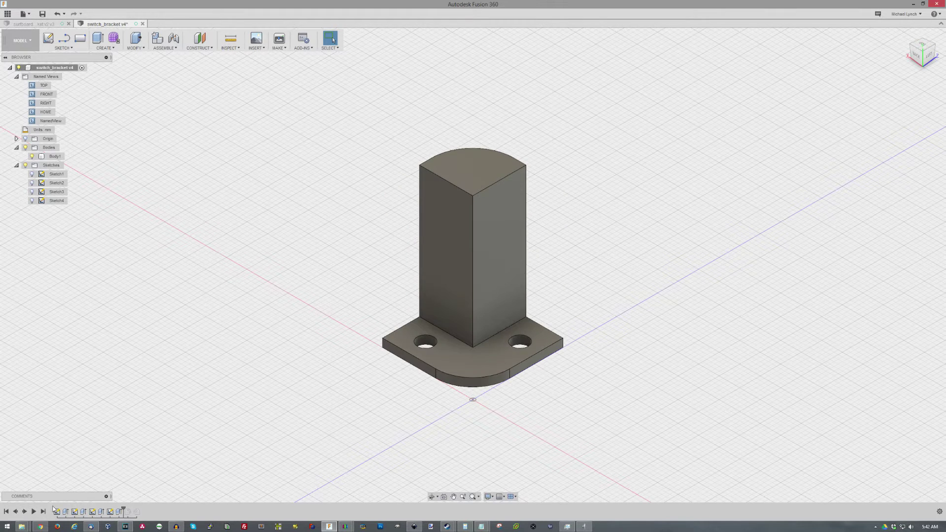
left_click_drag(124, 508, 52, 509)
left_click(34, 511)
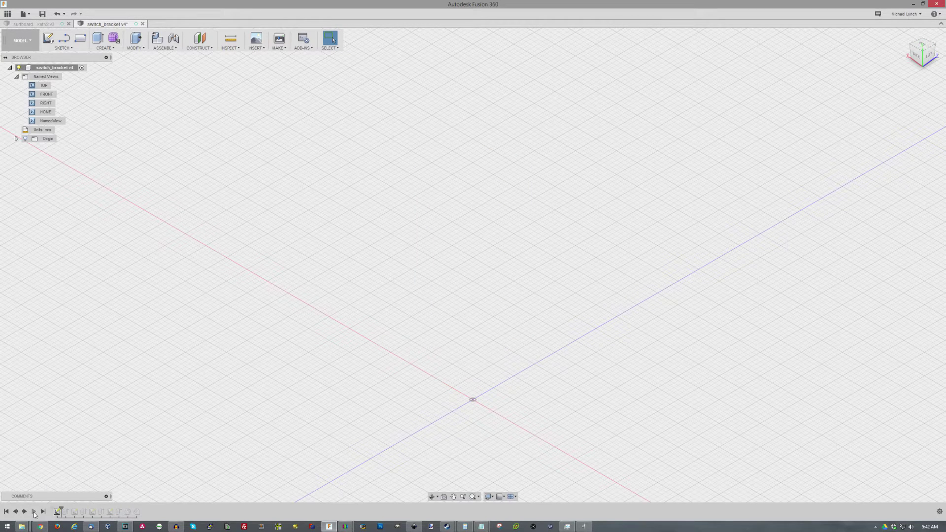
left_click(34, 511)
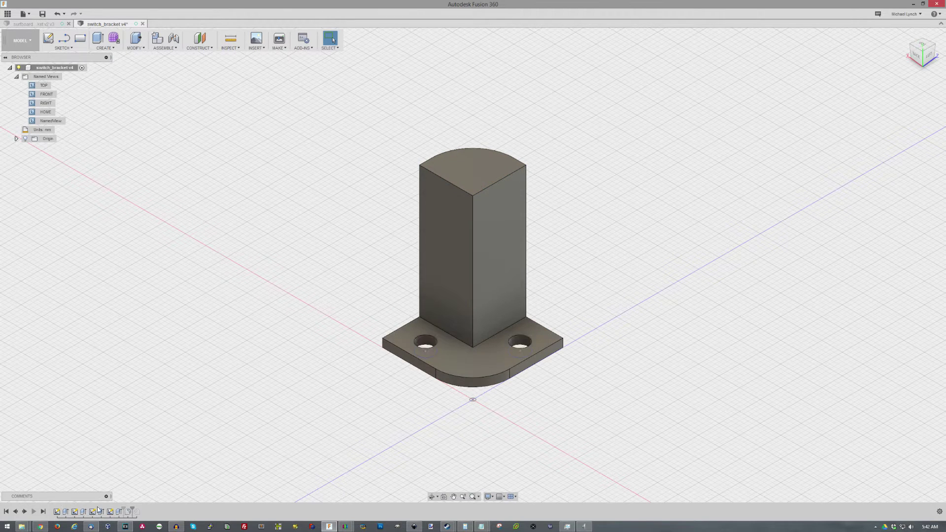
left_click(43, 511)
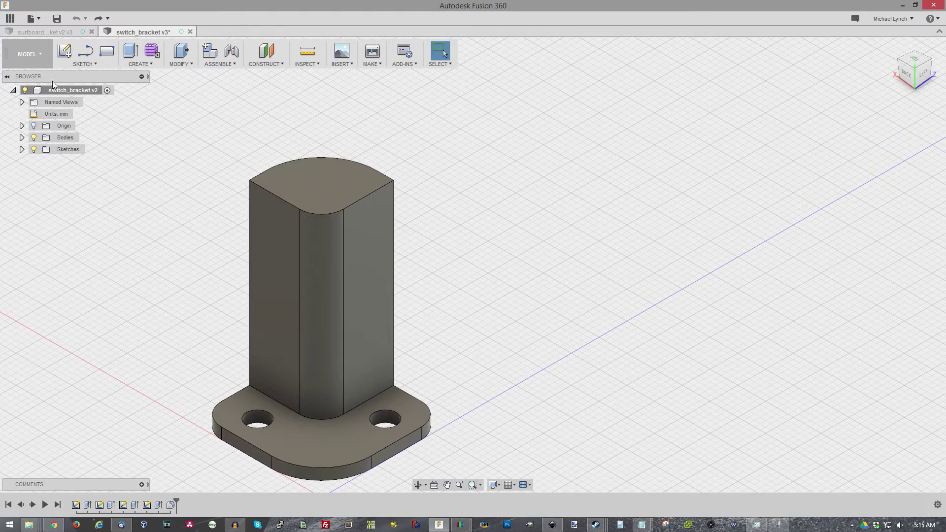
- Expand the Sketches and Bodies folders and briefly select Body1
left_click(22, 149)
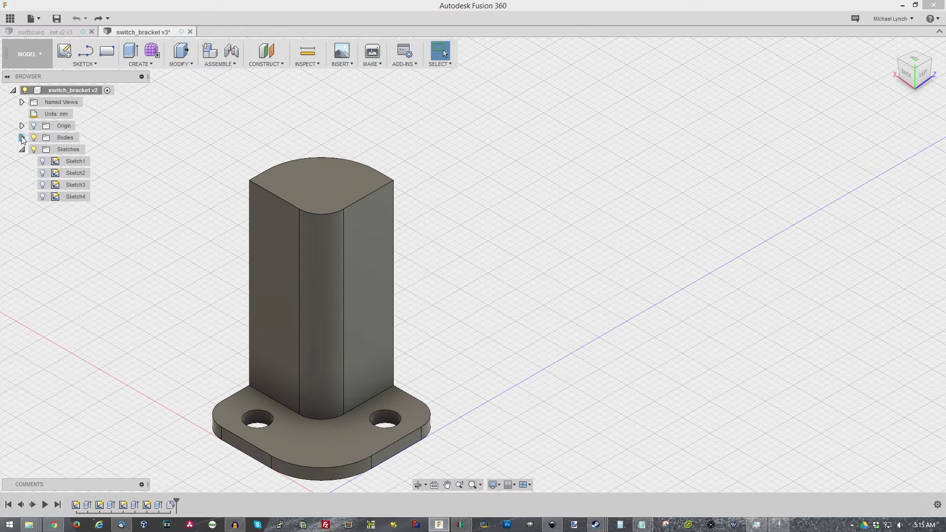
left_click(22, 137)
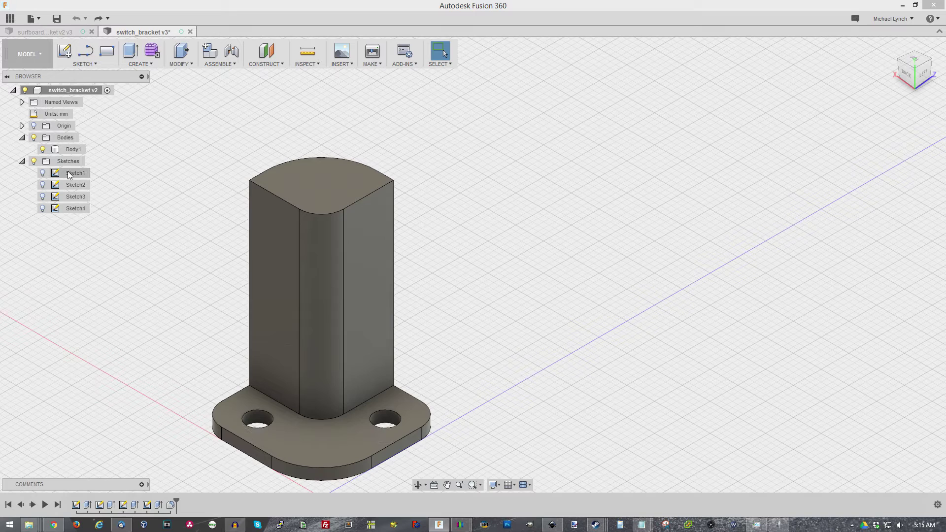
left_click(62, 153)
left_click(160, 82)
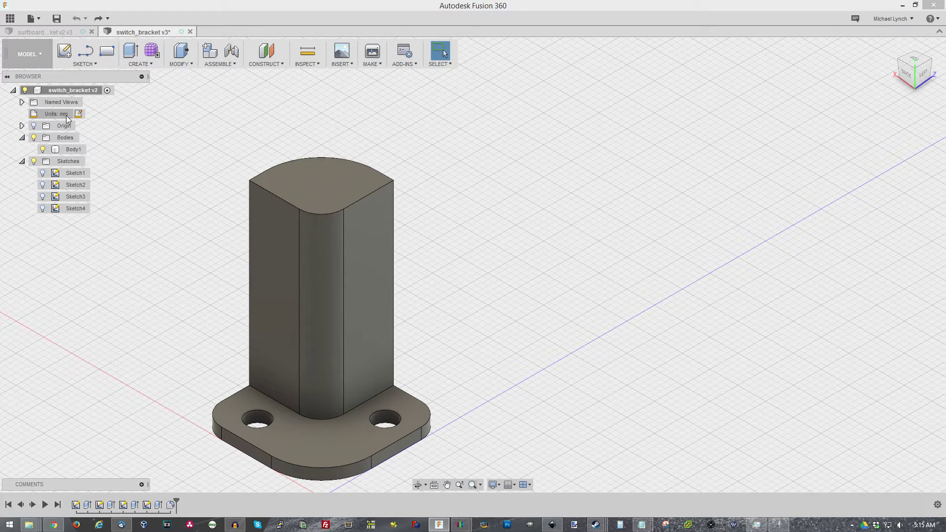
- Expand Named Views and view the bracket from the left, then from an isometric corner
left_click(22, 102)
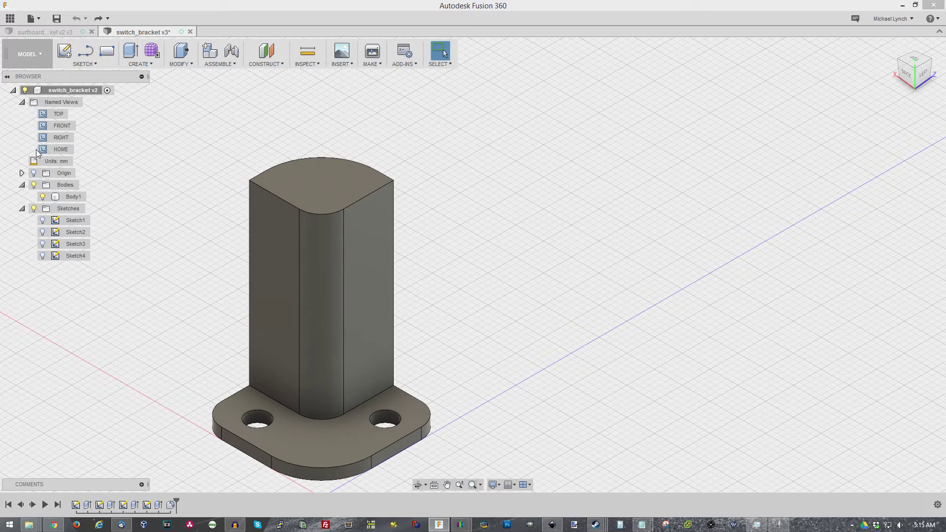
left_click(920, 73)
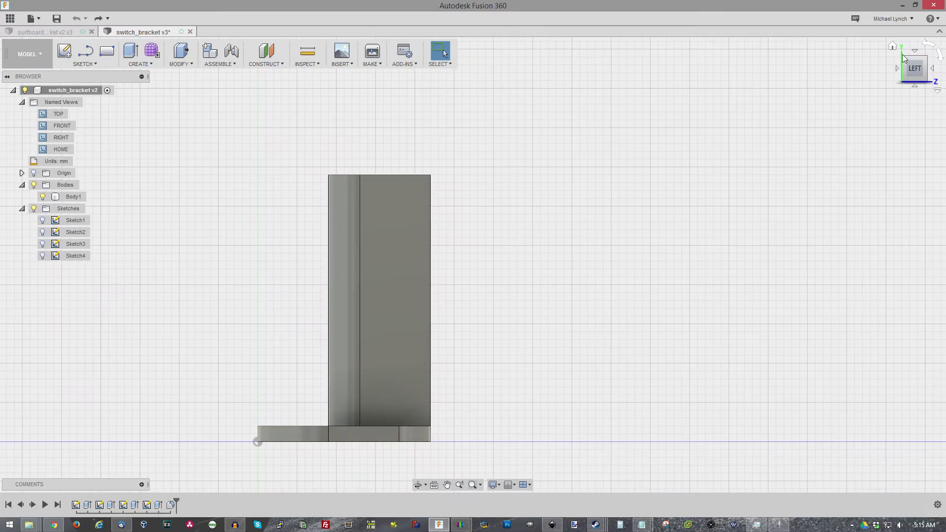
left_click(904, 56)
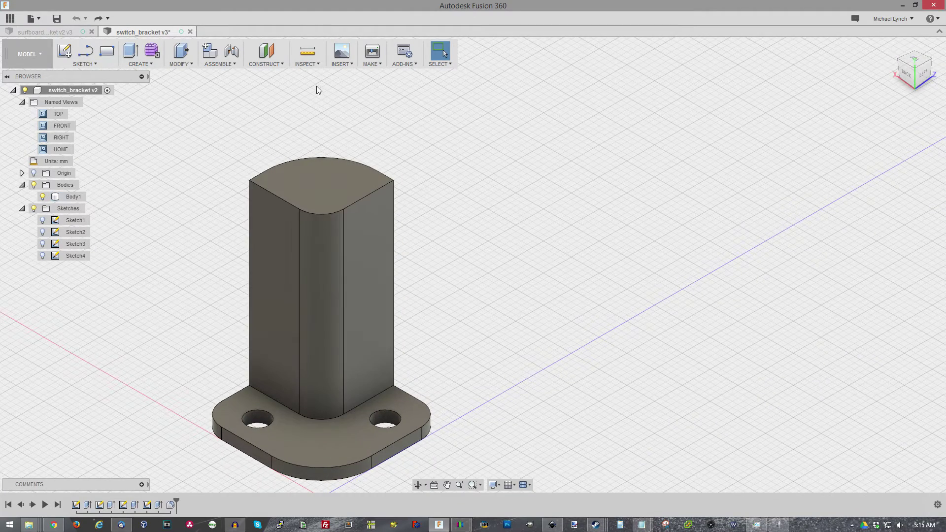
- Save the camera as NamedView, switch between HOME and NamedView, and end on HOME
right_click(44, 103)
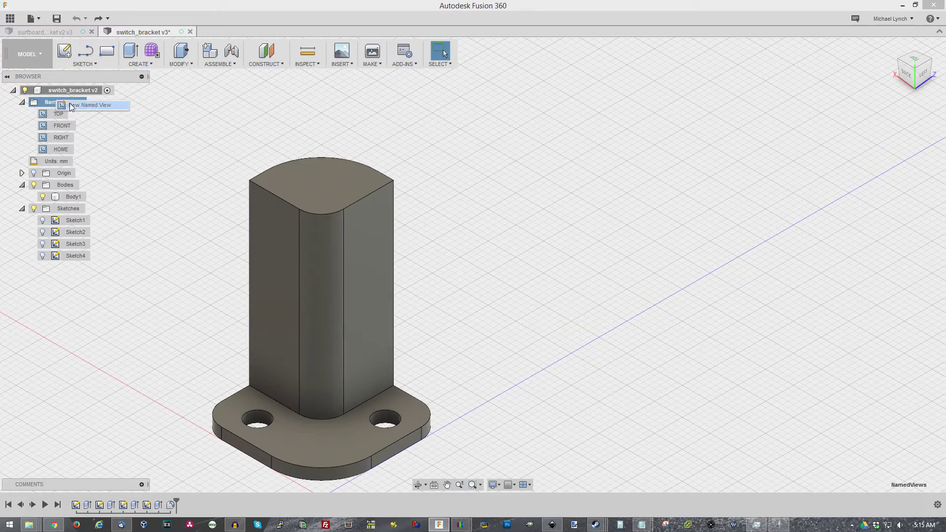
left_click(90, 105)
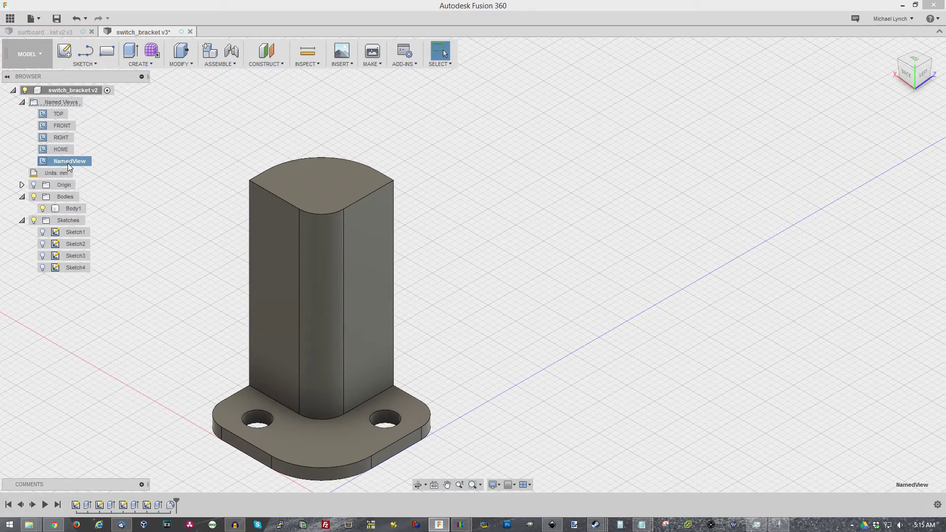
double_click(62, 150)
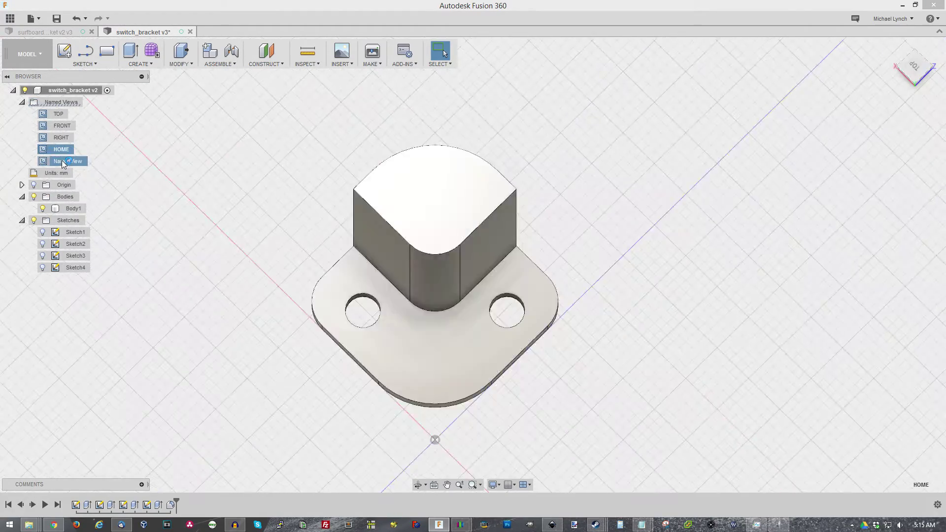
double_click(63, 162)
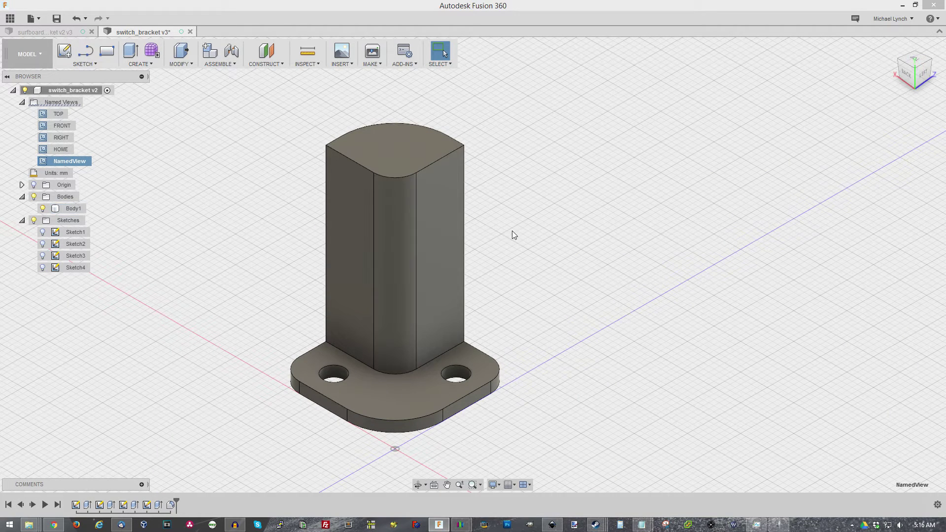
double_click(55, 153)
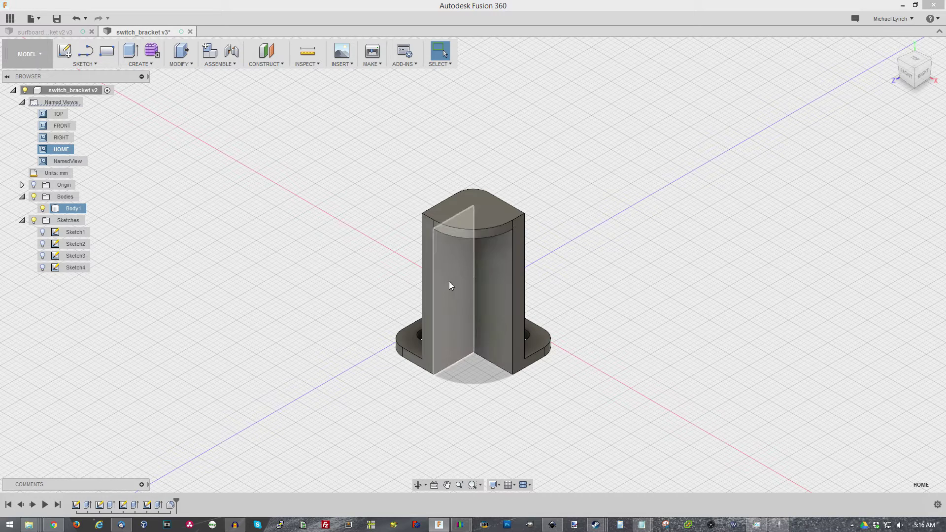
left_click(476, 381)
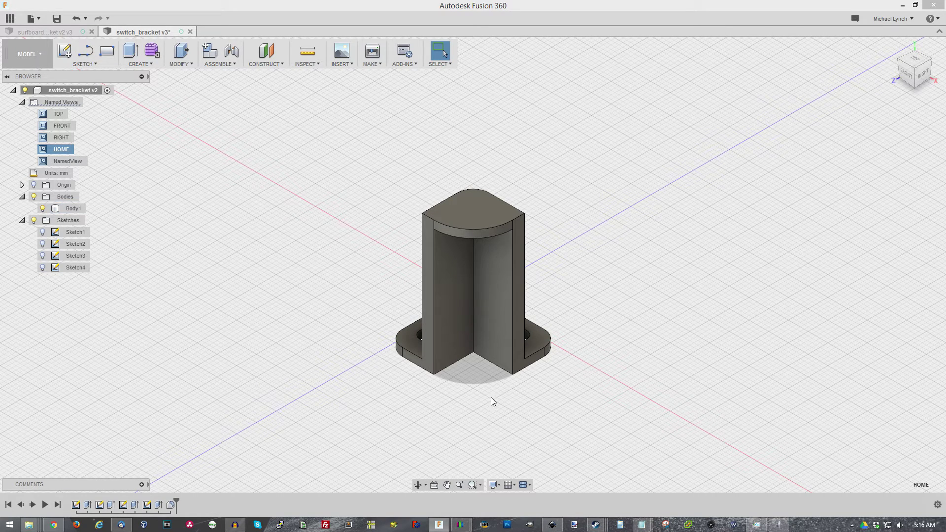
- Create a new empty design and view its grid from front, isometric, left and top angles
left_click(32, 19)
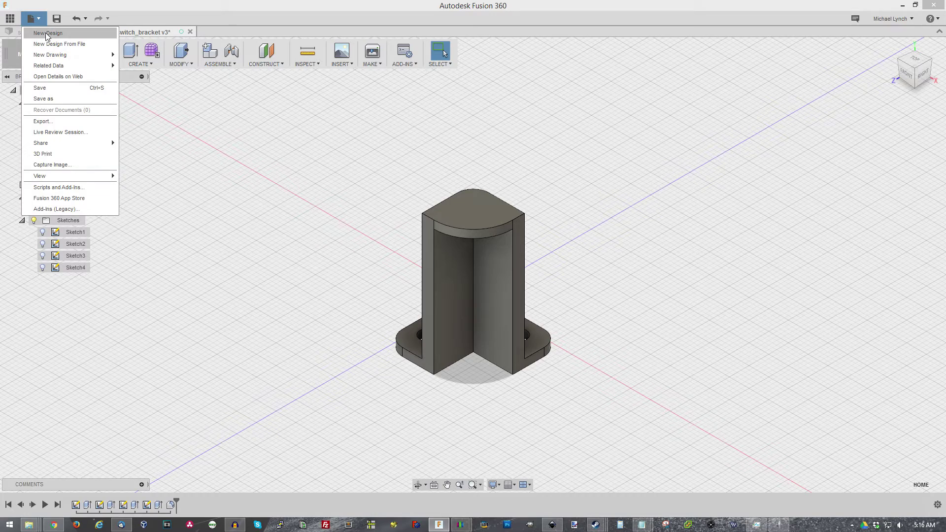
left_click(46, 33)
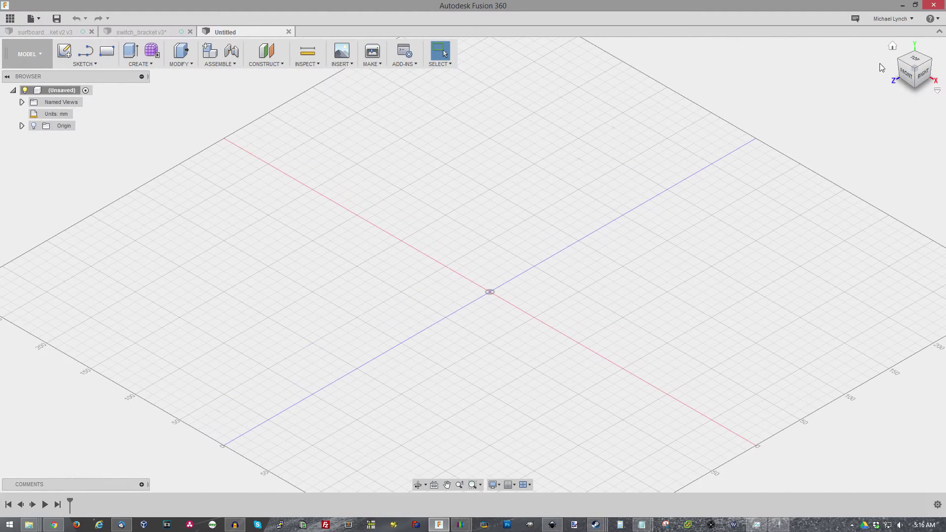
left_click(907, 73)
left_click(904, 57)
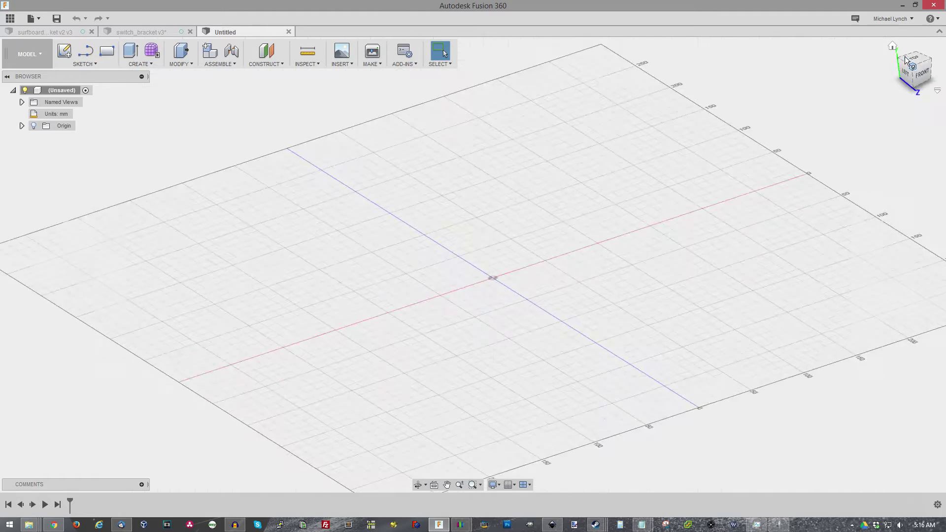
left_click(898, 58)
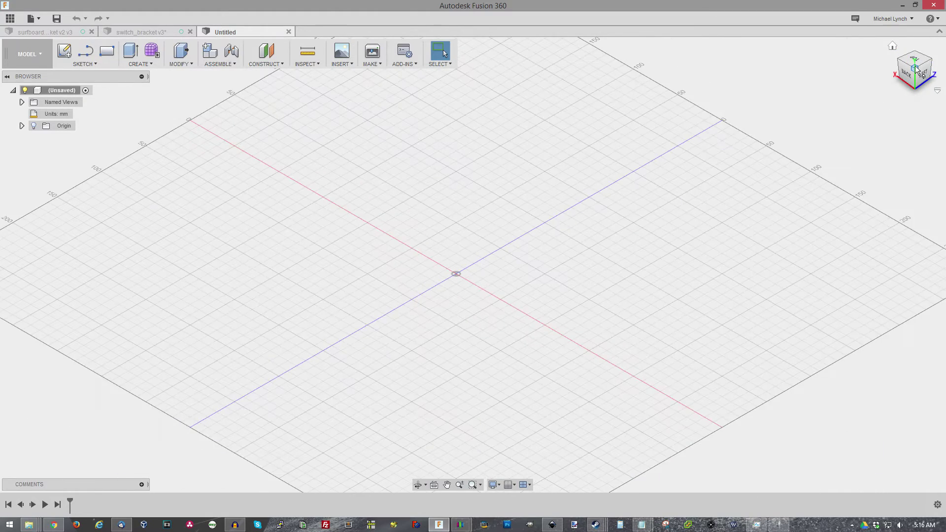
left_click(925, 67)
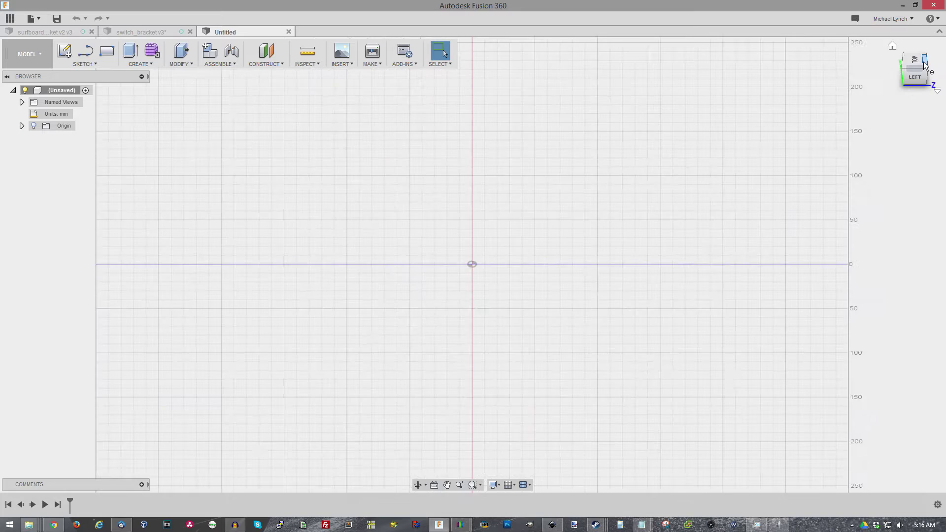
left_click(915, 64)
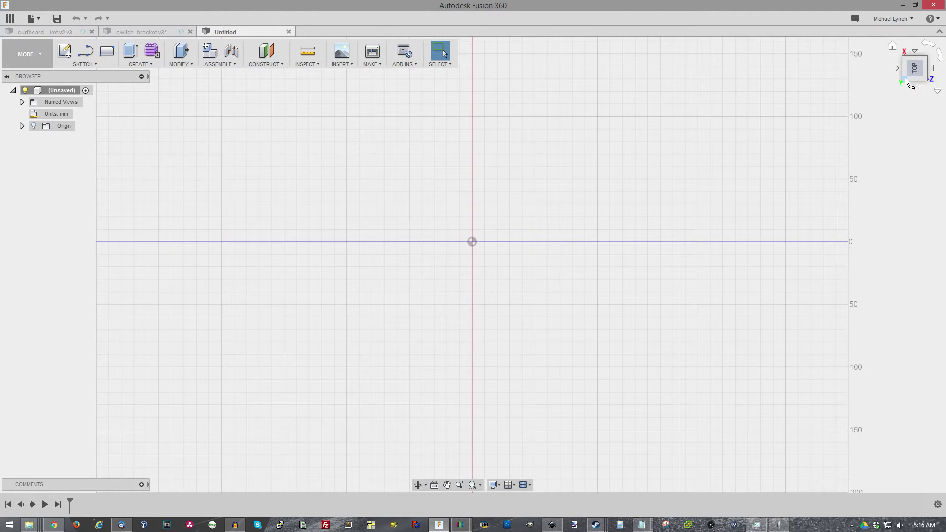
left_click(905, 80)
left_click(924, 63)
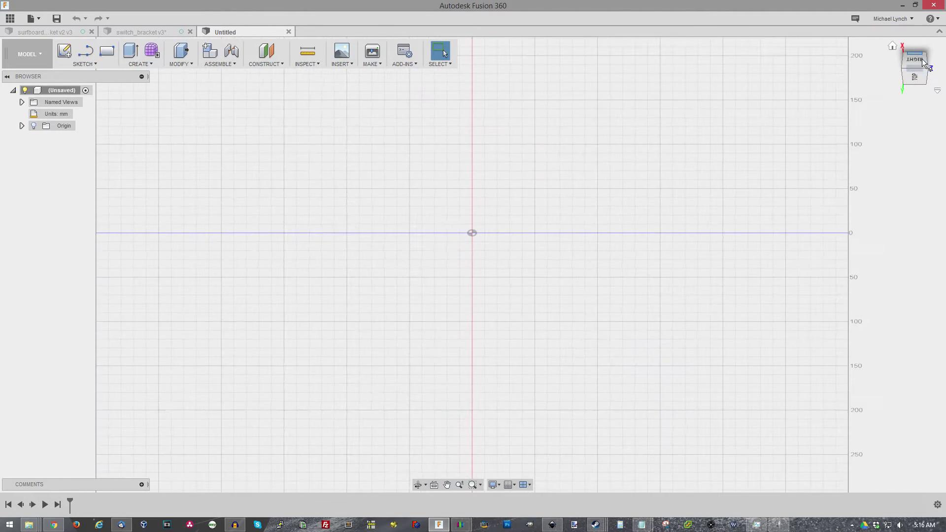
- Return to the isometric Home view and pan and zoom to centre the ground grid
left_click(894, 47)
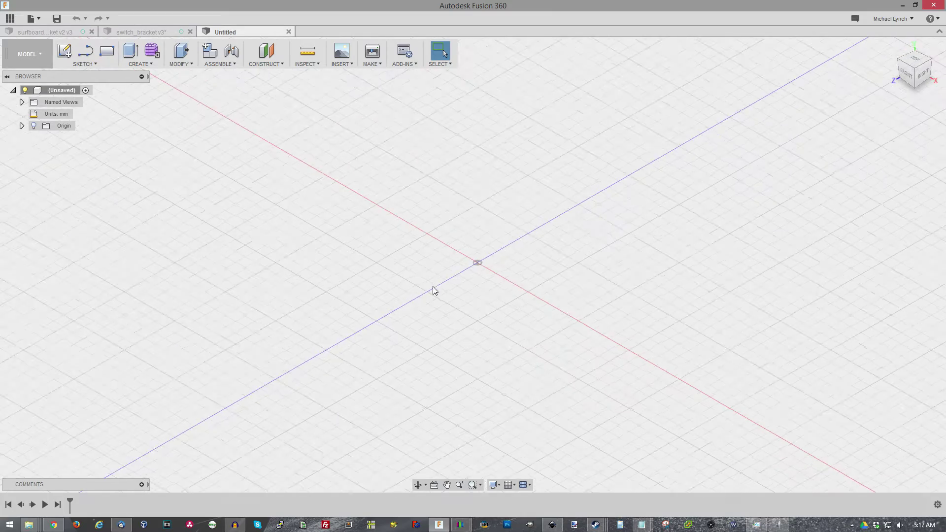
middle_click_drag(444, 294, 450, 252)
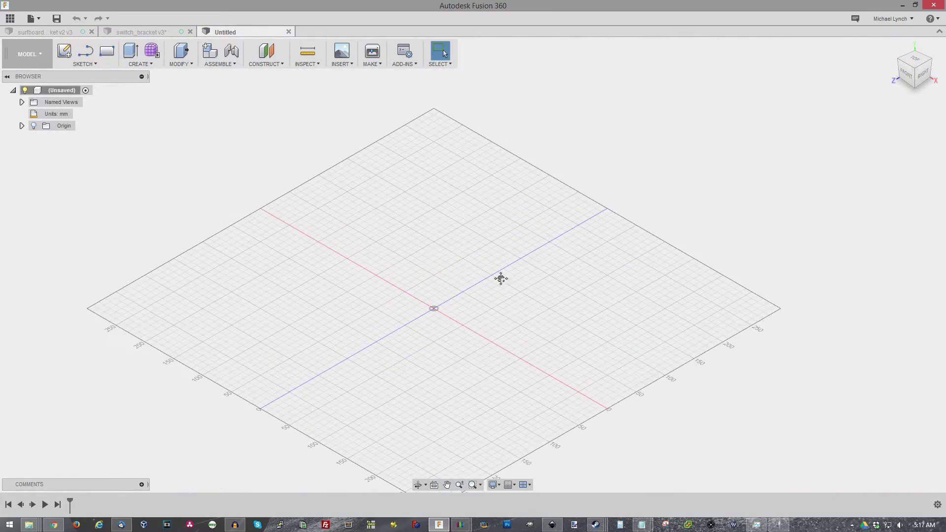
middle_click_drag(500, 276, 540, 270)
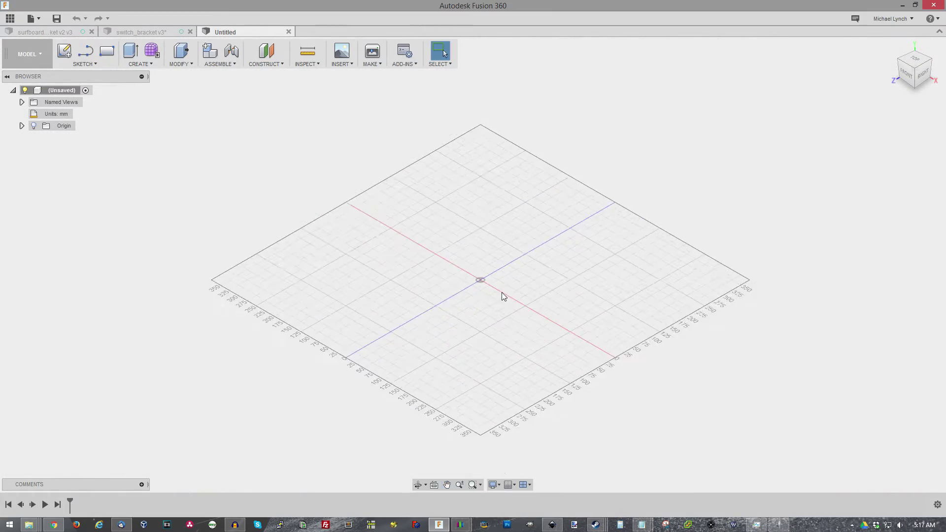
scroll(502, 293, "up", 3)
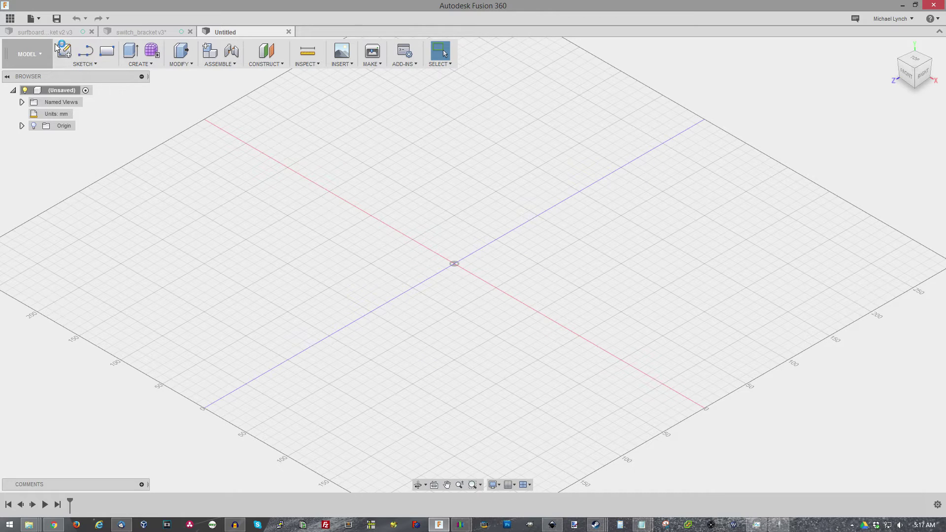
- Start a Line sketch on the XY ground plane and browse the SKETCH tool list
left_click(86, 52)
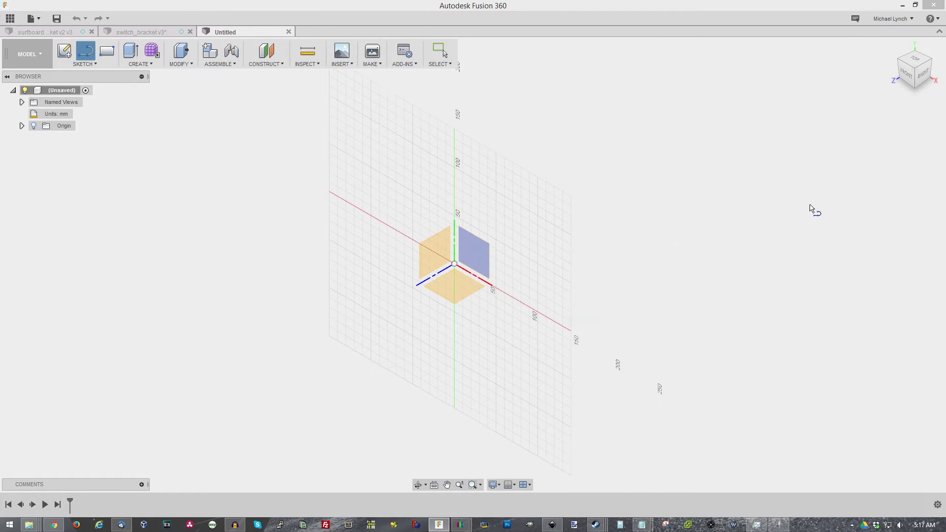
left_click(457, 288)
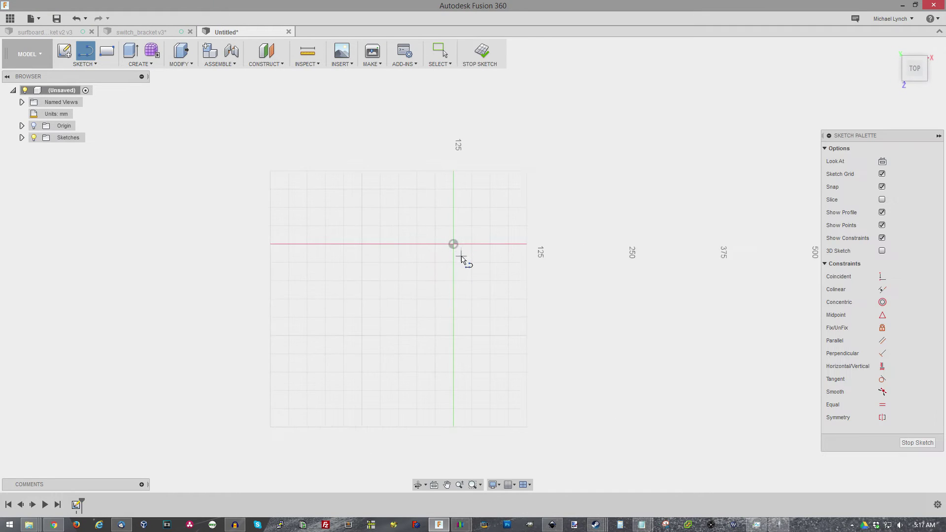
scroll(462, 258, "up", 3)
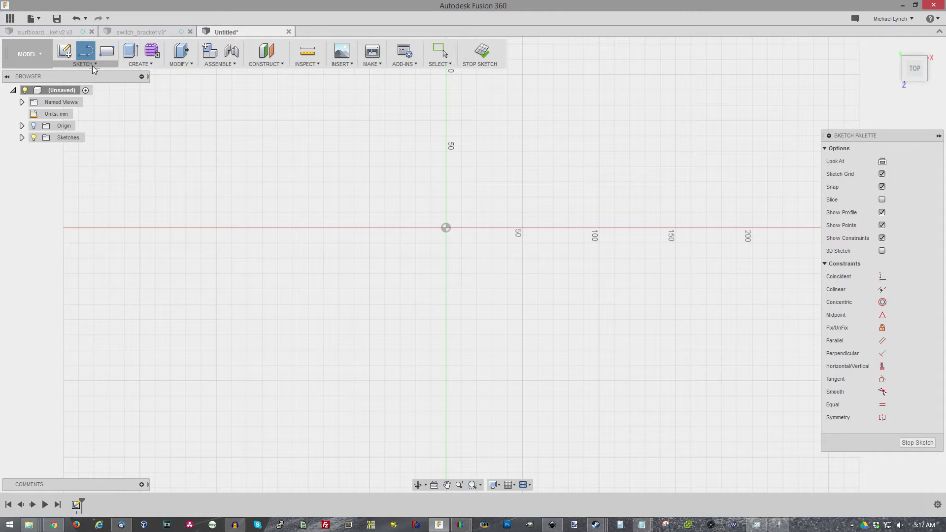
left_click(77, 63)
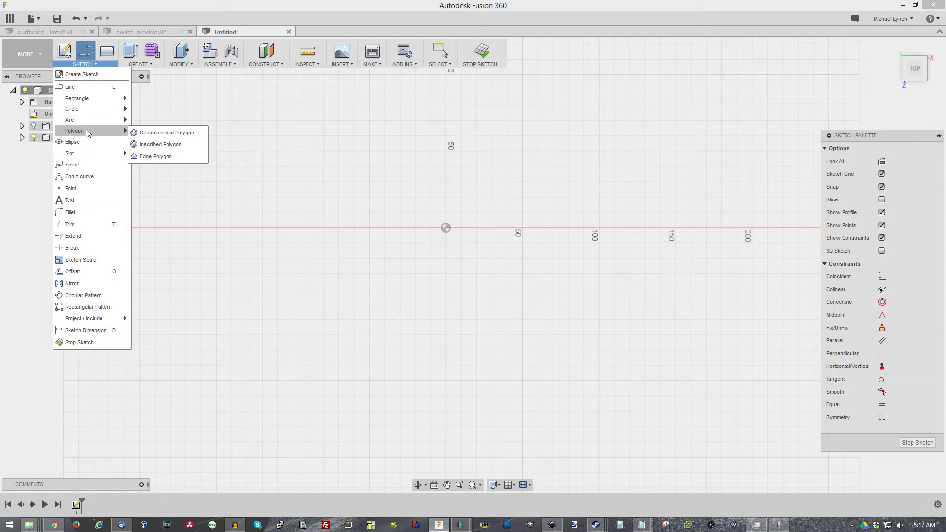
mouse_move(91, 109)
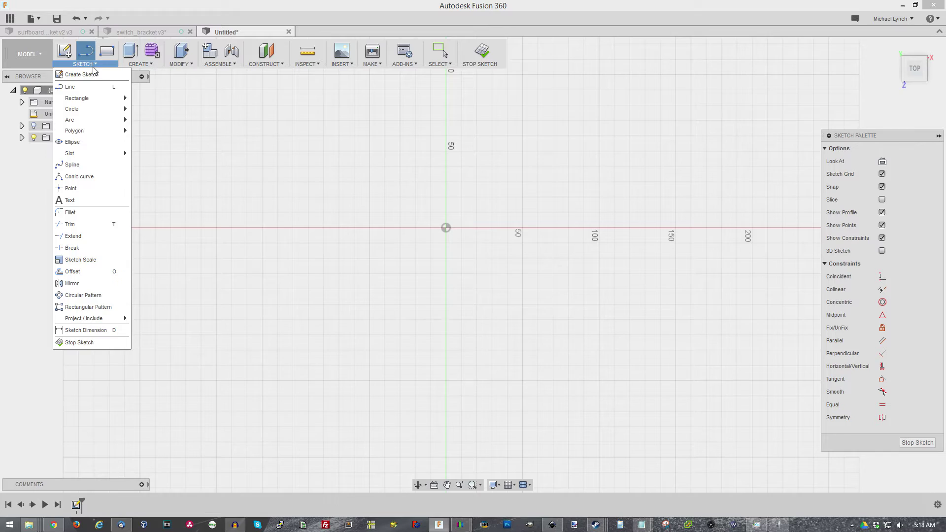
- Draw the flange's top edge along the horizontal axis, ending at the right edge
left_click(87, 64)
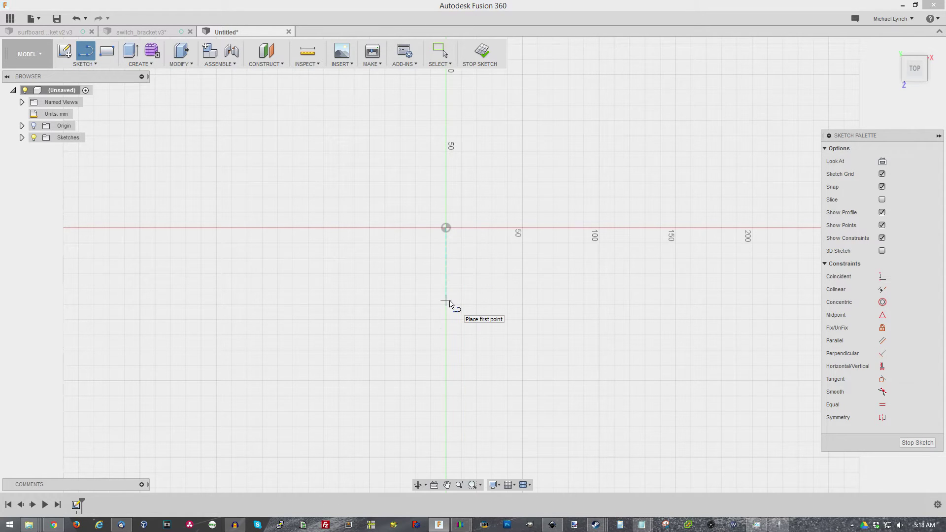
scroll(471, 256, "down", 1)
scroll(463, 252, "up", 3)
left_click(433, 240)
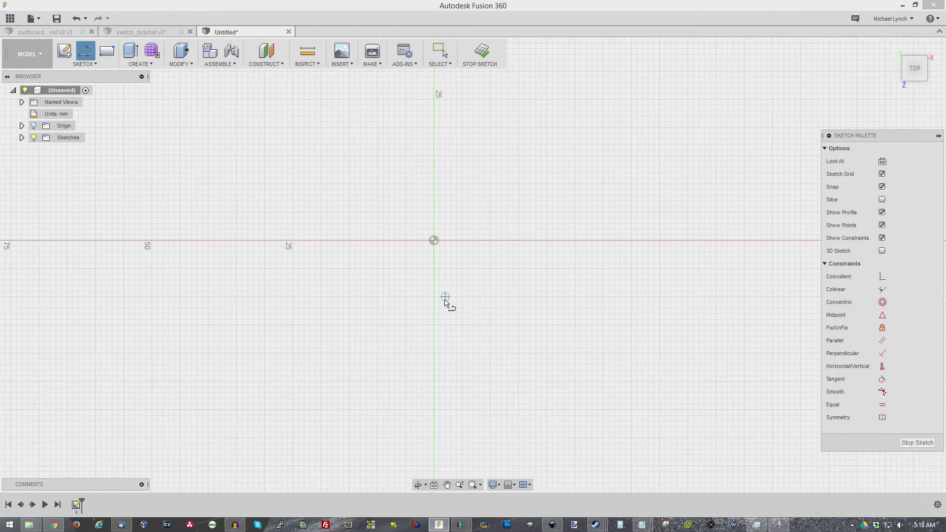
scroll(441, 251, "up", 4)
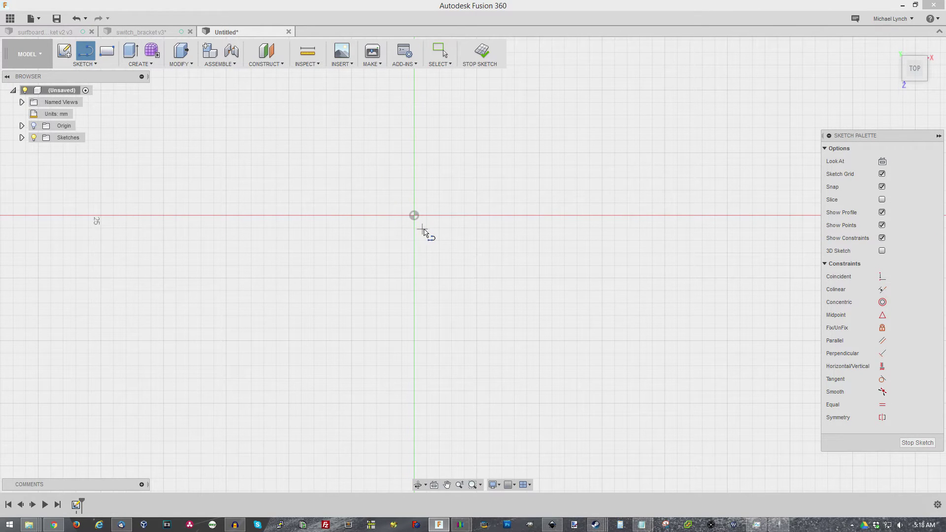
scroll(459, 265, "down", 1)
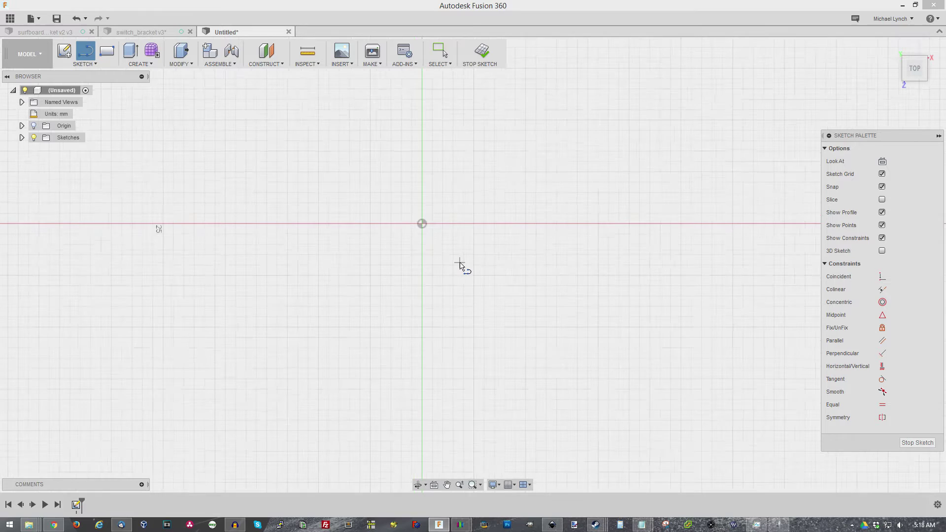
left_click(515, 223)
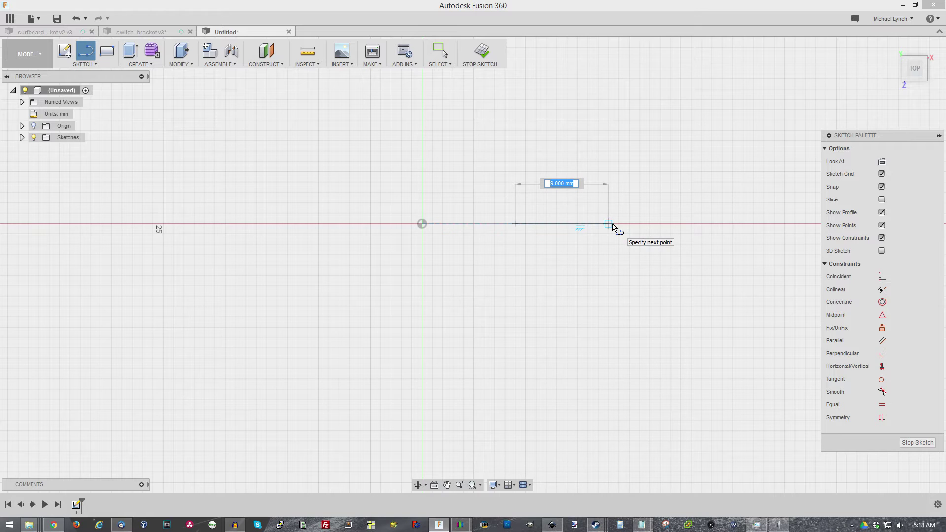
left_click(629, 224)
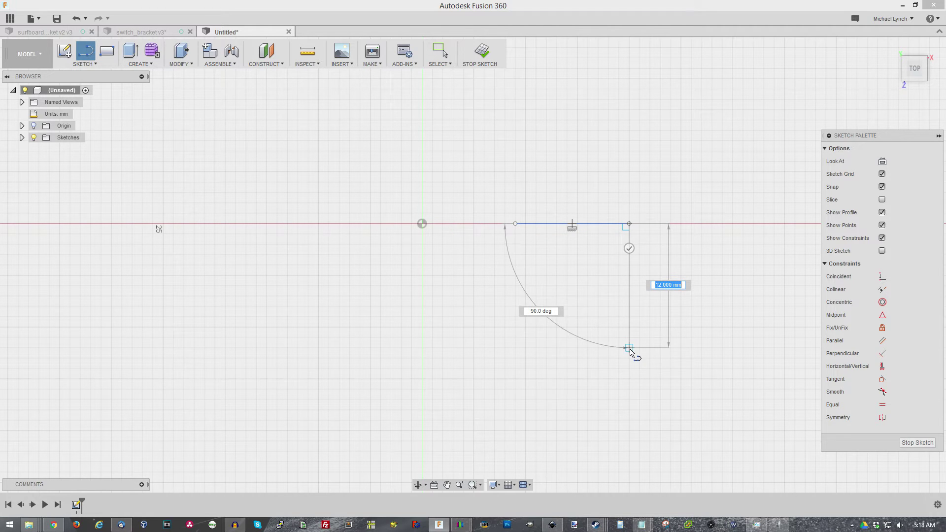
- Add the right, left and bottom edges, then close the profile with two tangent corner arcs
double_click(629, 348)
left_click(422, 317)
left_click(421, 430)
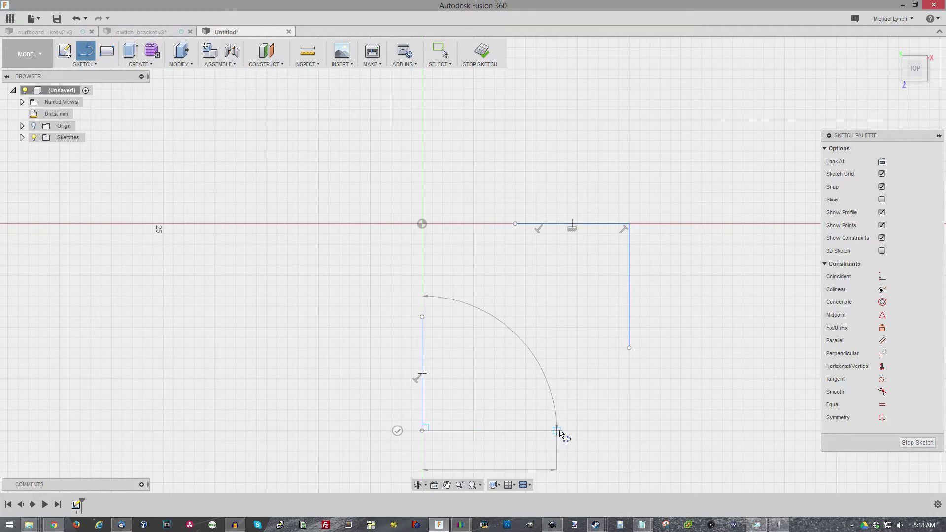
left_click(558, 431)
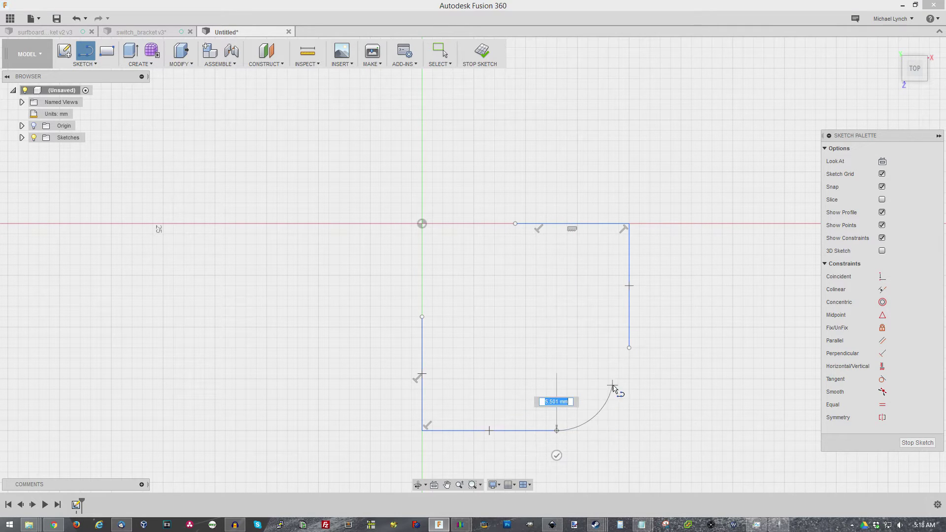
left_click_drag(558, 433, 630, 348)
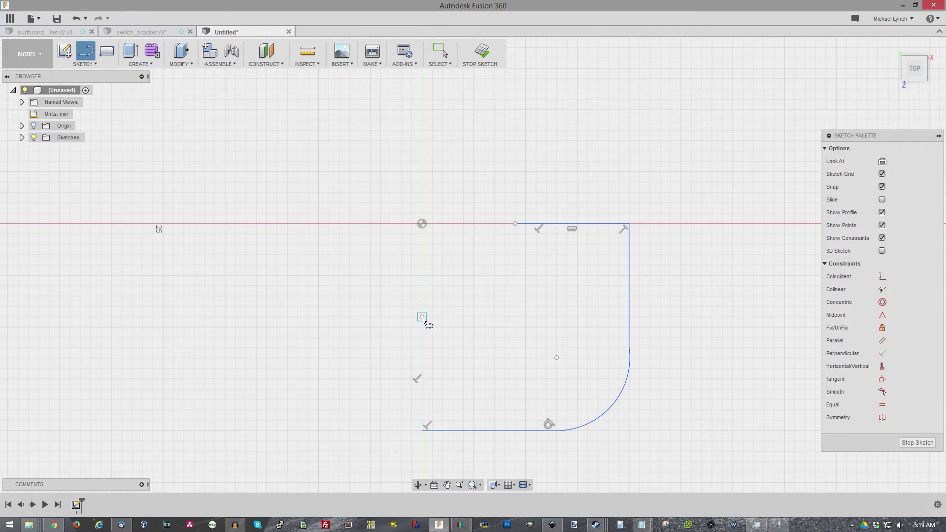
mouse_move(422, 319)
left_mouse_down()
mouse_move(451, 251)
mouse_move(516, 226)
left_mouse_up()
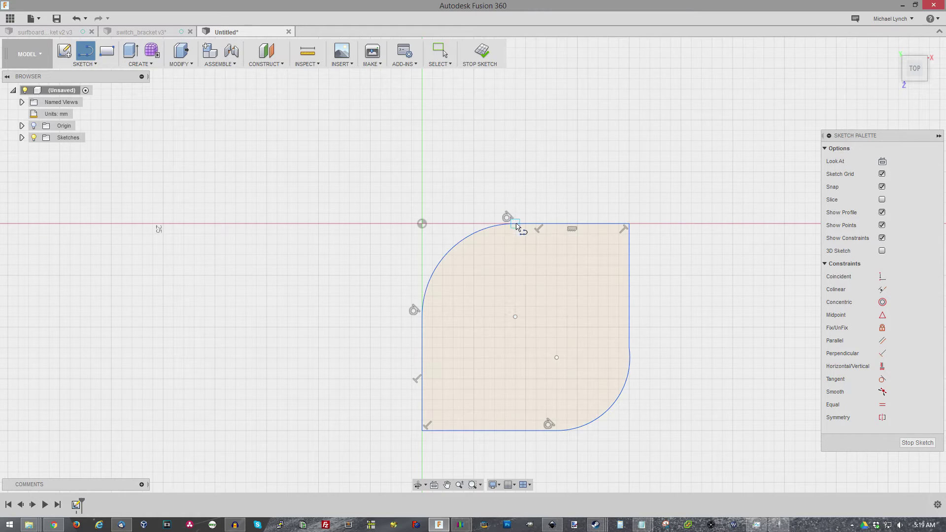
- End the Line tool, bring the outline back into view and select the whole sketch
right_click(671, 327)
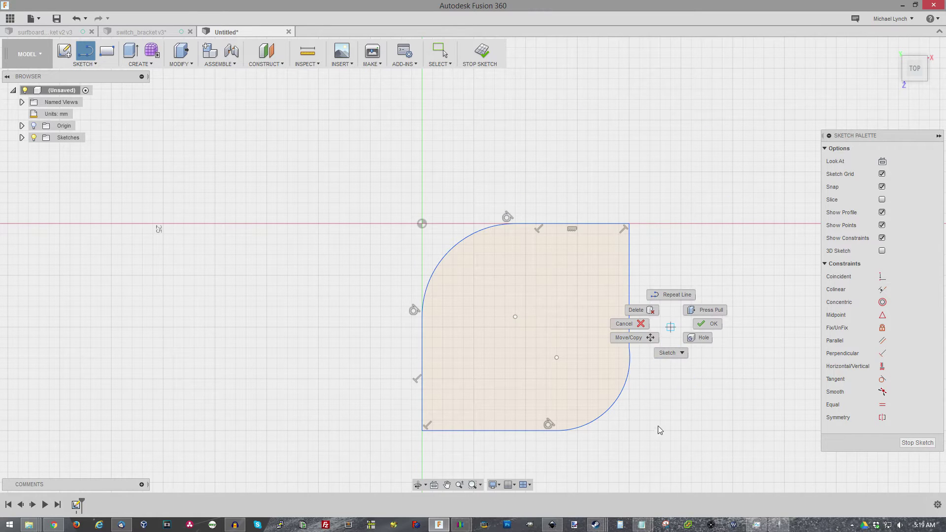
left_click(627, 323)
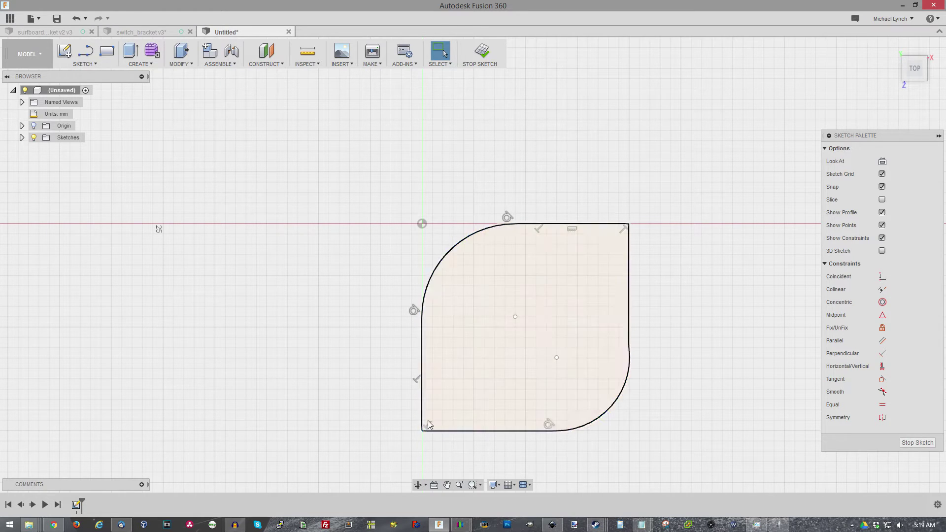
scroll(419, 440, "down", 2)
scroll(419, 438, "up", 3)
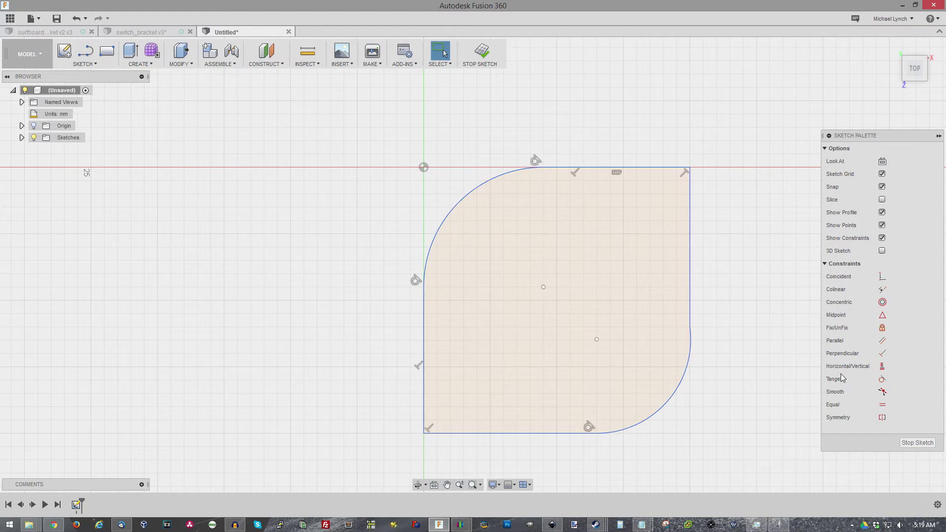
middle_click_drag(473, 300, 531, 328)
scroll(531, 327, "down", 2)
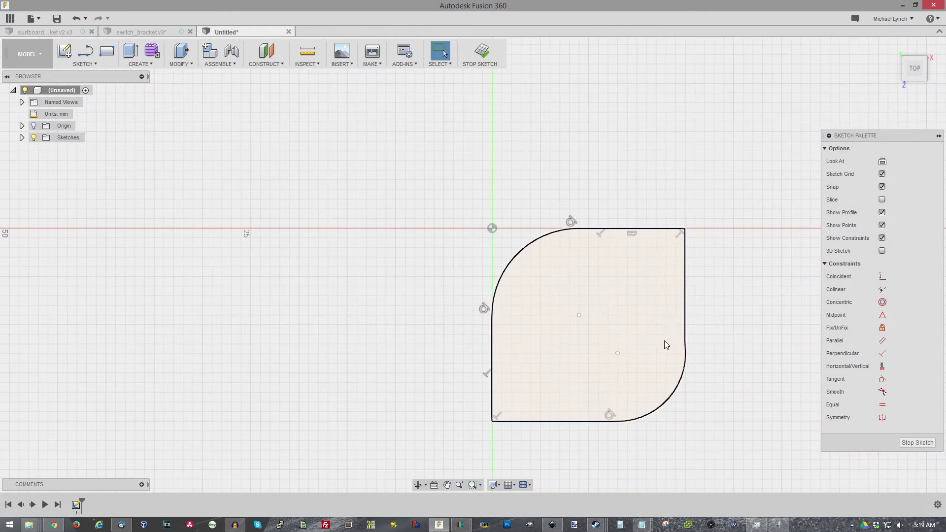
double_click(496, 295)
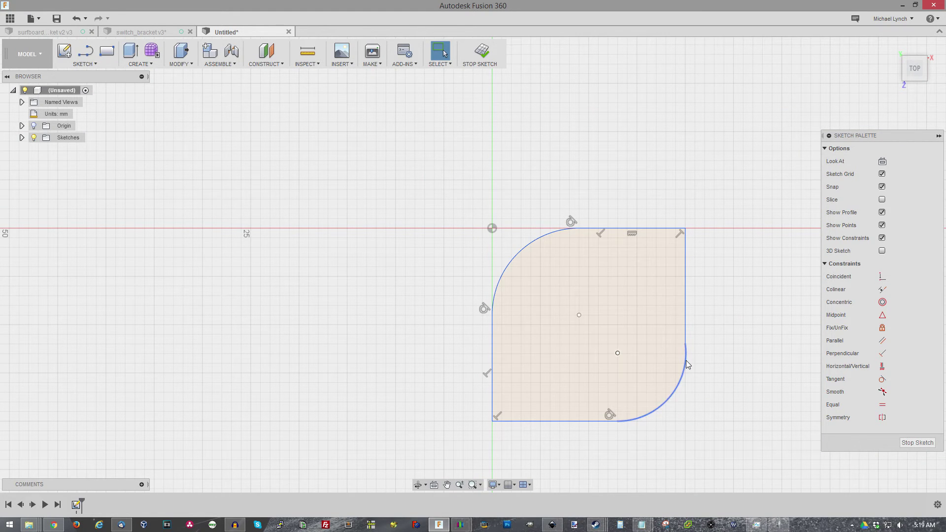
- Apply a Tangent constraint between the lower-right arc and the right vertical edge
scroll(692, 363, "down", 2)
scroll(692, 345, "up", 6)
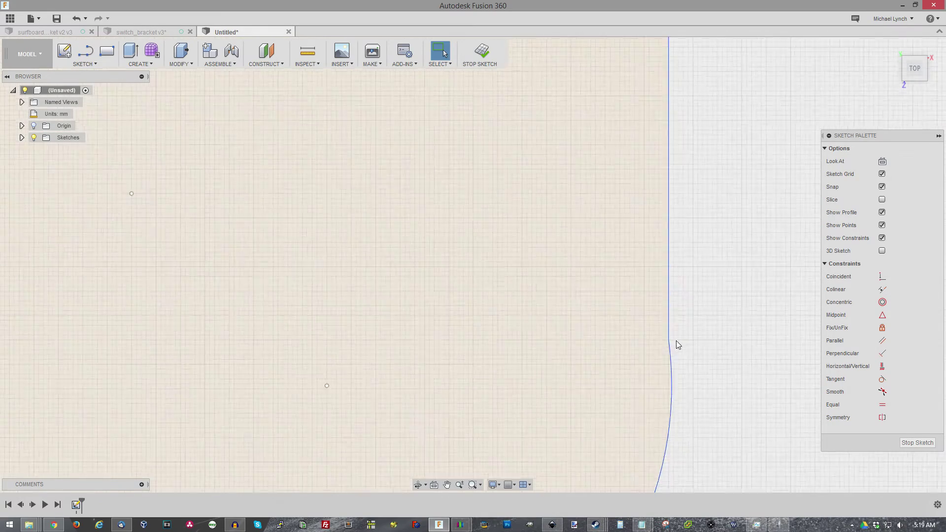
scroll(674, 343, "up", 2)
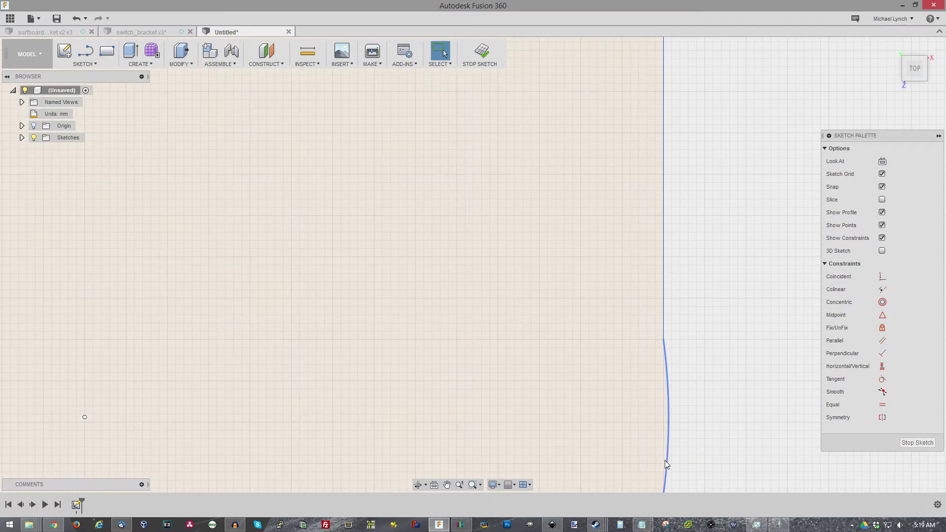
scroll(698, 340, "down", 3)
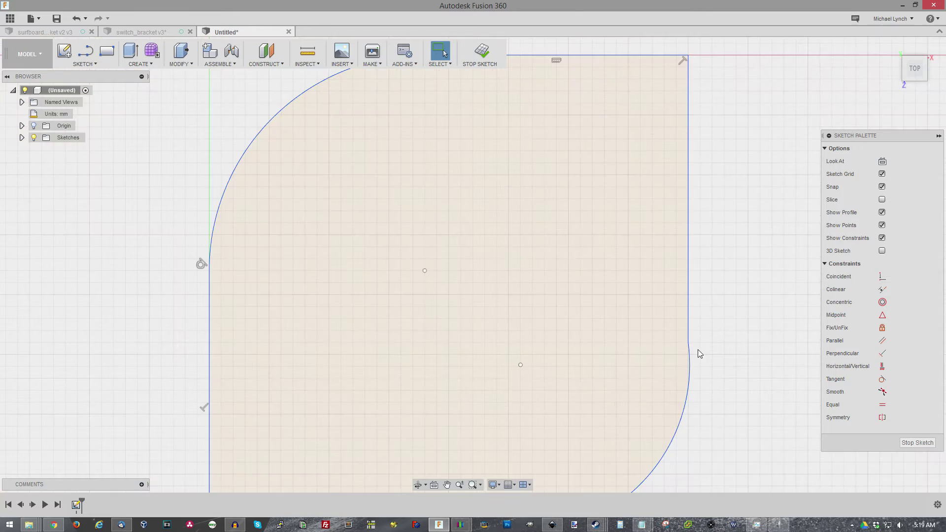
scroll(698, 350, "down", 3)
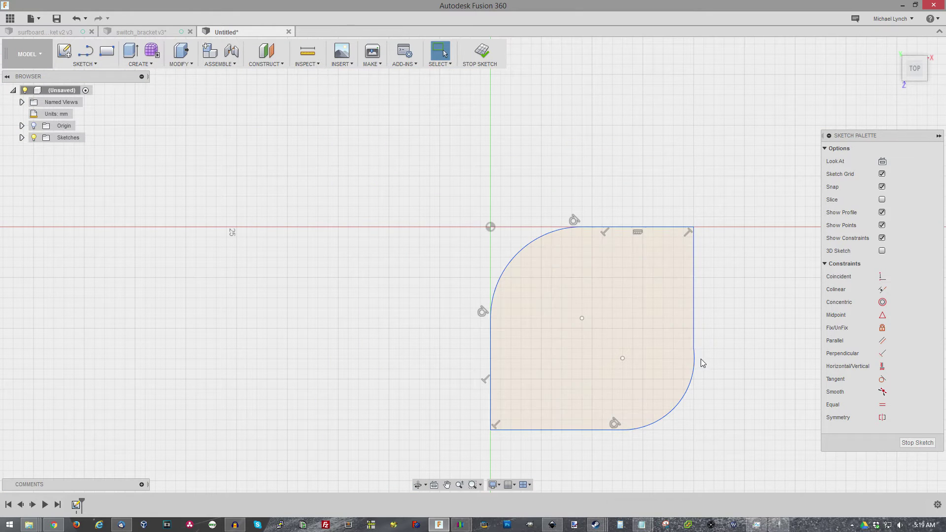
left_click(694, 356)
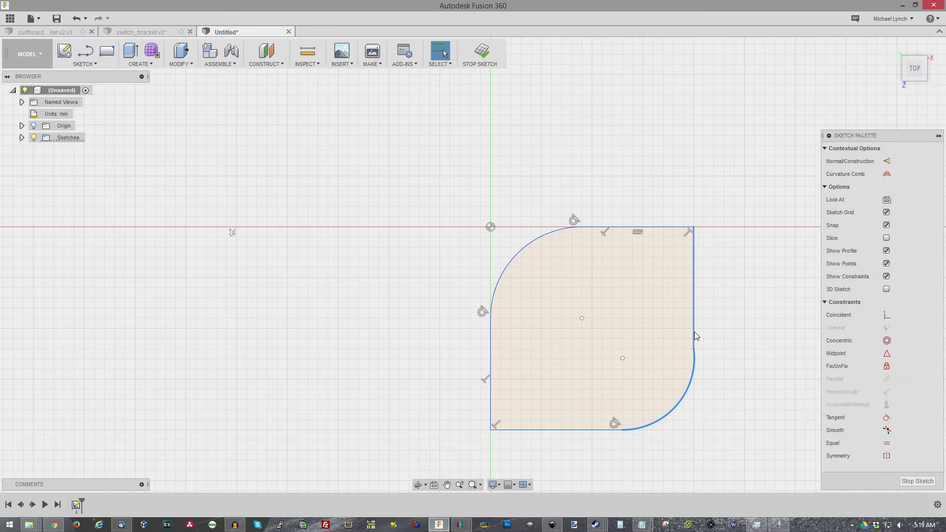
left_click(694, 335, "shift")
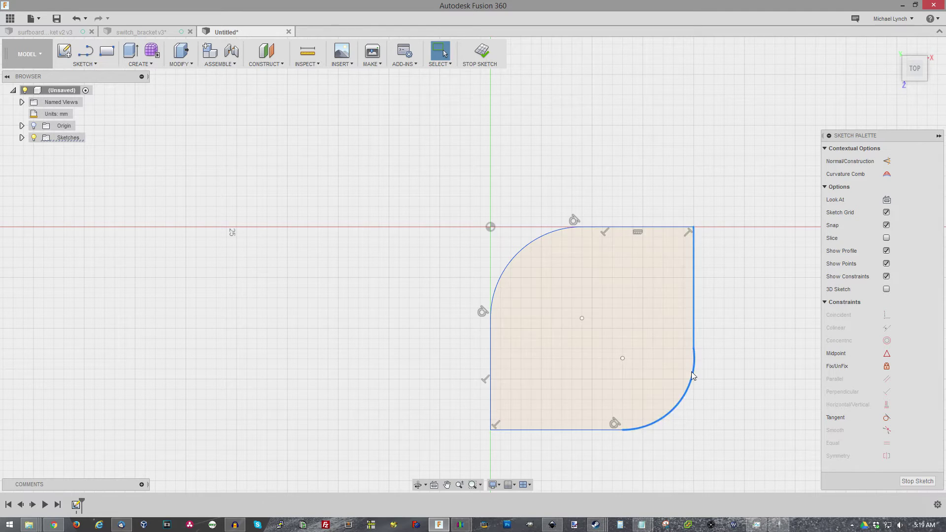
left_click(887, 417)
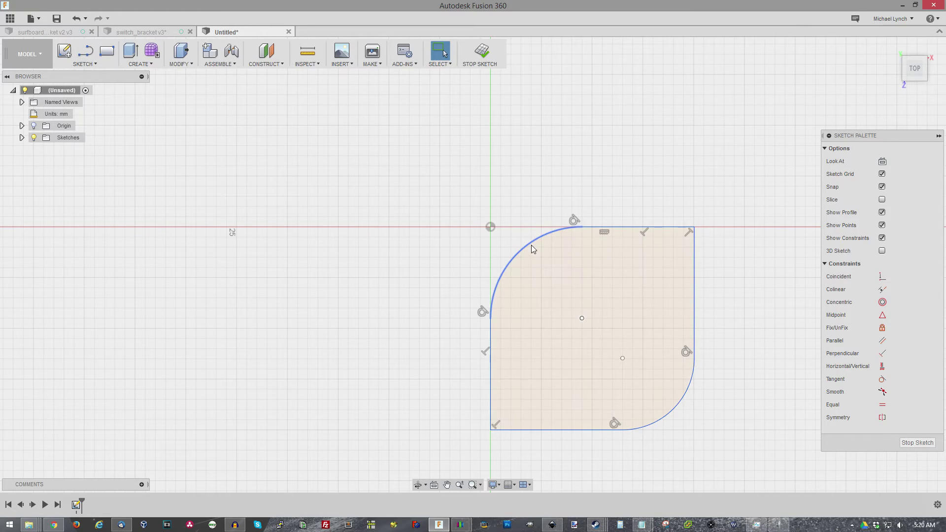
- Give the upper-left arc a 9 mm radius dimension
scroll(620, 272, "up", 4)
scroll(554, 250, "down", 4)
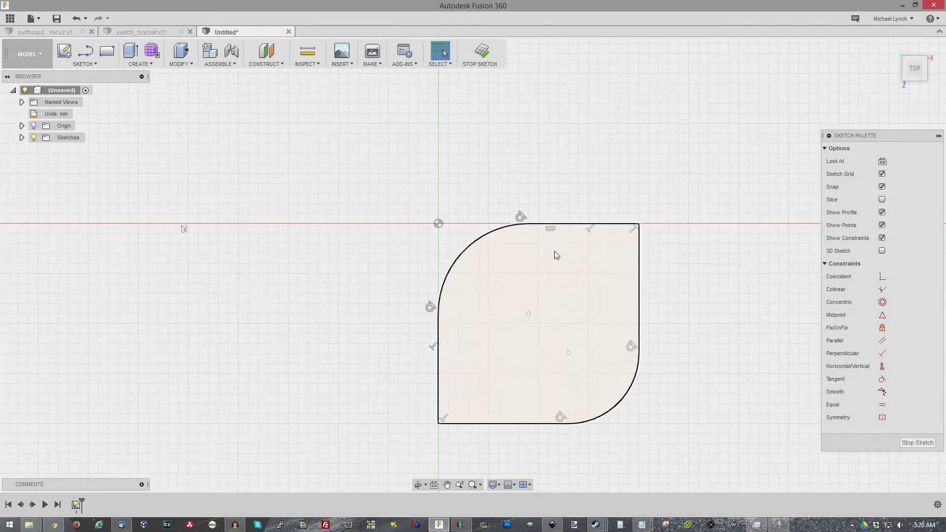
scroll(555, 251, "down", 4)
scroll(539, 257, "up", 3)
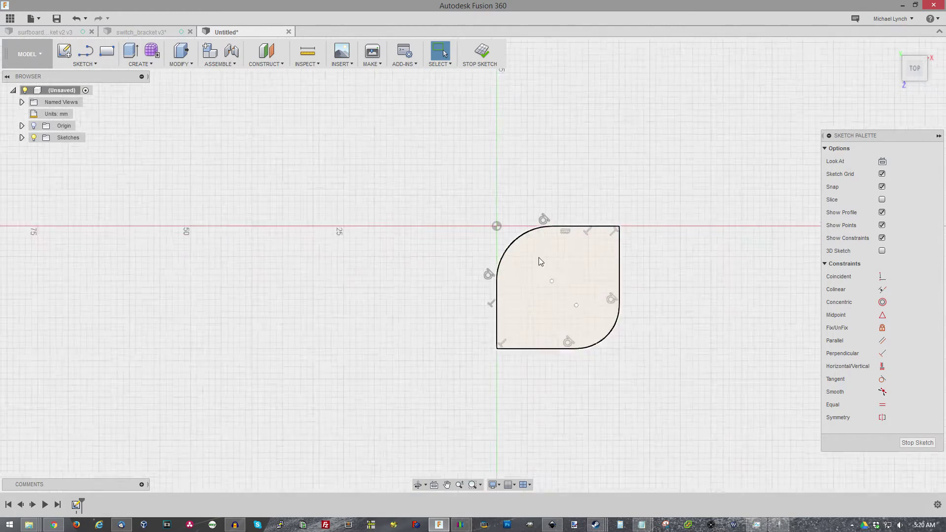
left_click(516, 236)
right_click(516, 236)
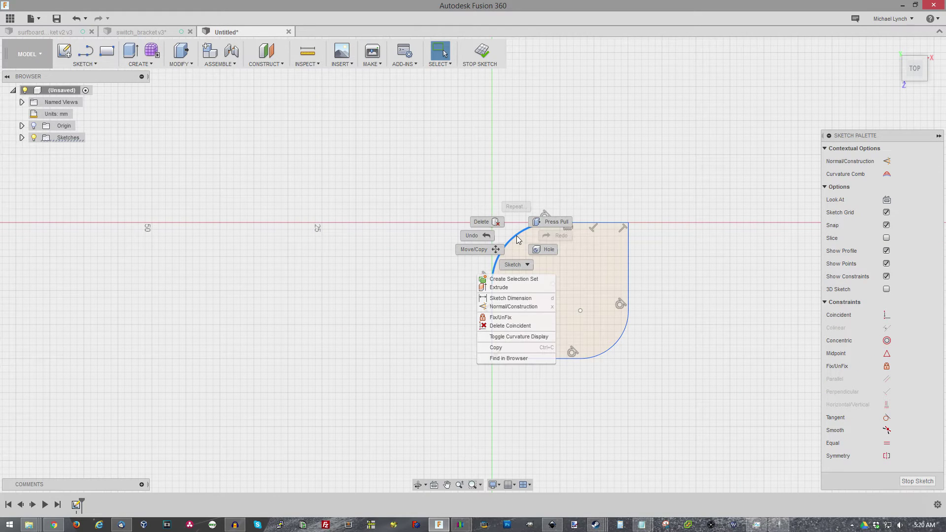
left_click(511, 299)
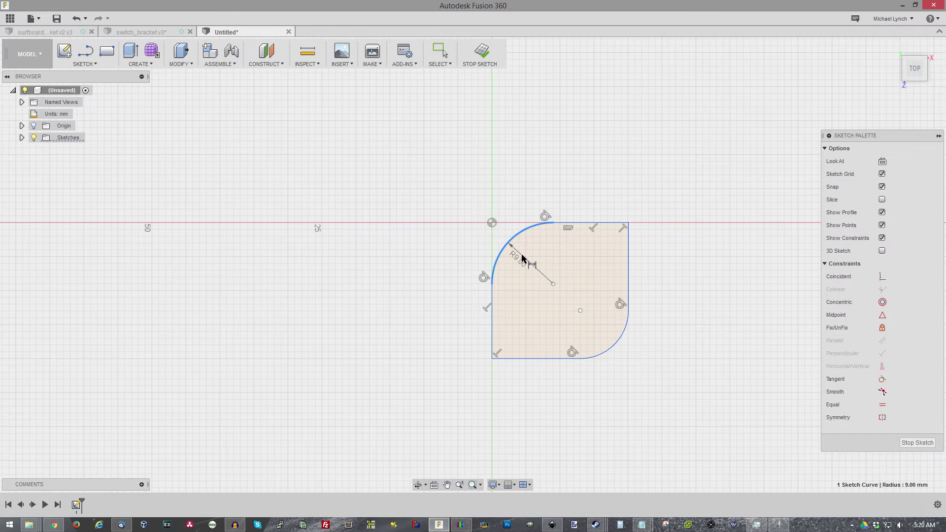
left_click(524, 255)
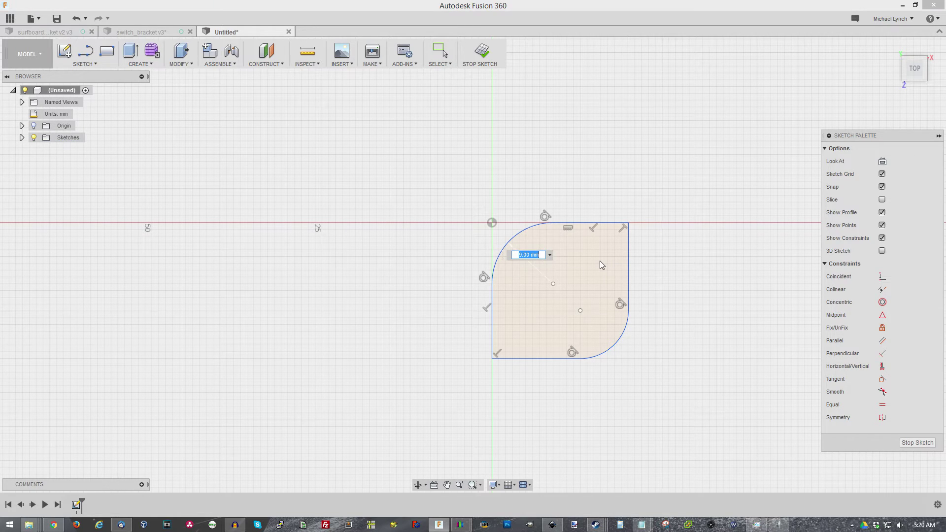
key("Return")
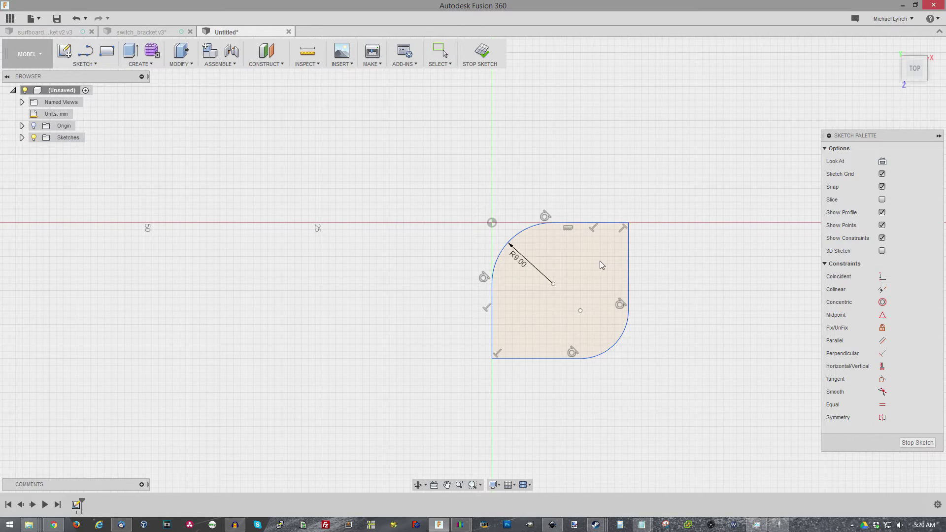
- Give the lower-right arc a 10 mm radius dimension
left_click(615, 350)
right_click(614, 350)
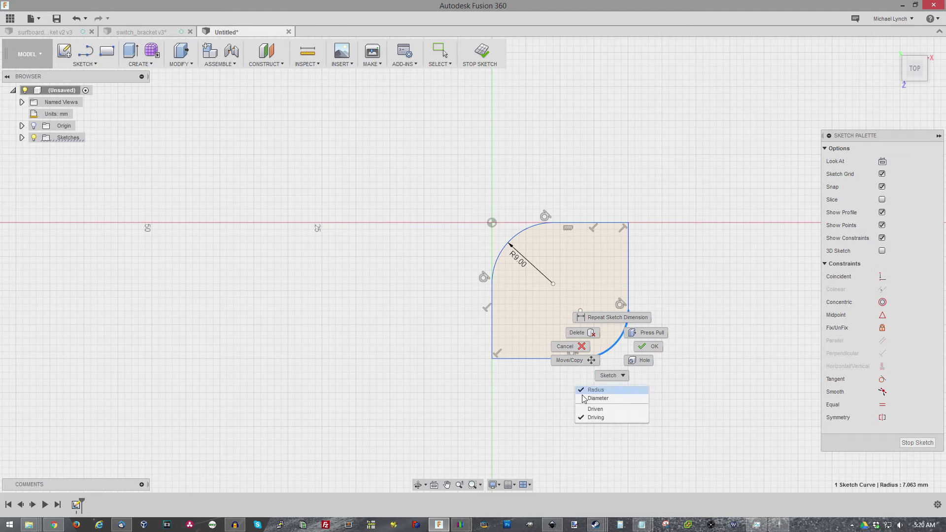
key("Escape")
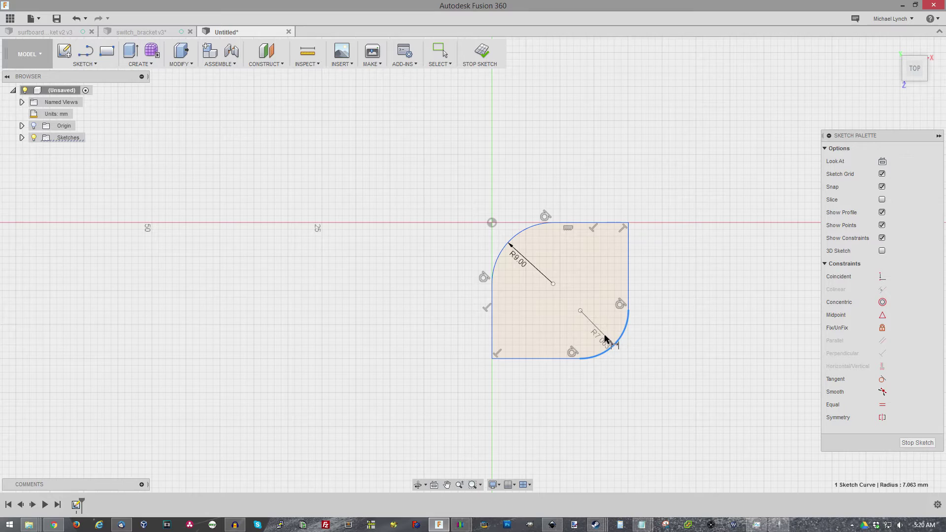
key("Escape")
left_click(606, 339)
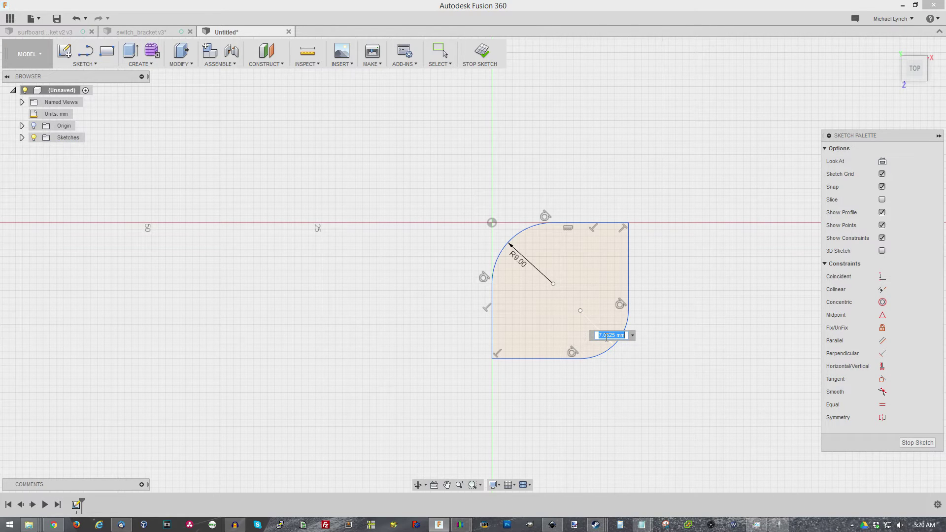
type("10")
key("Return")
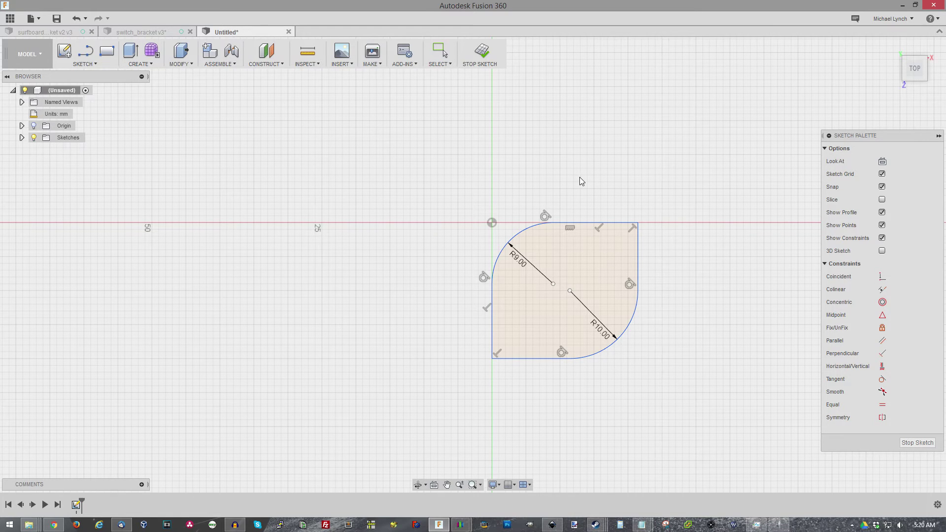
- Add a 22 mm horizontal width dimension below the profile between the corner points
left_click(493, 360)
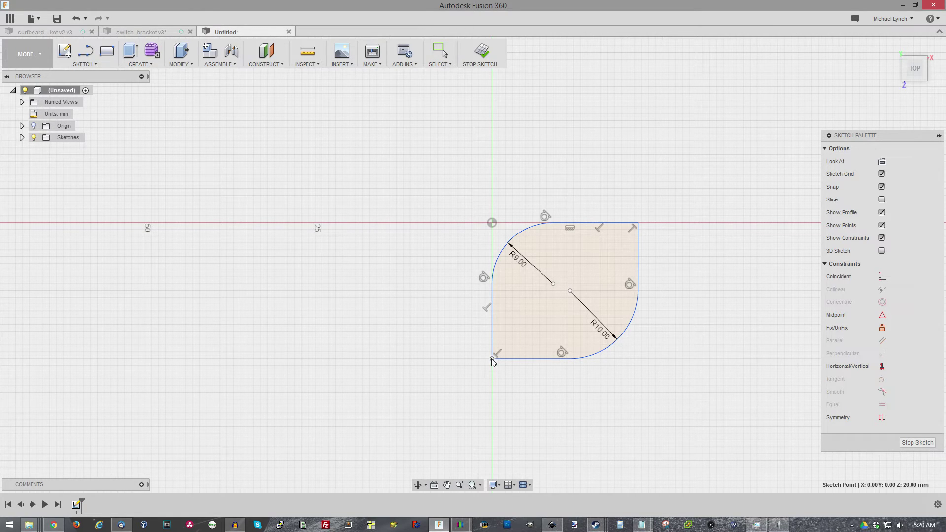
left_click(638, 223)
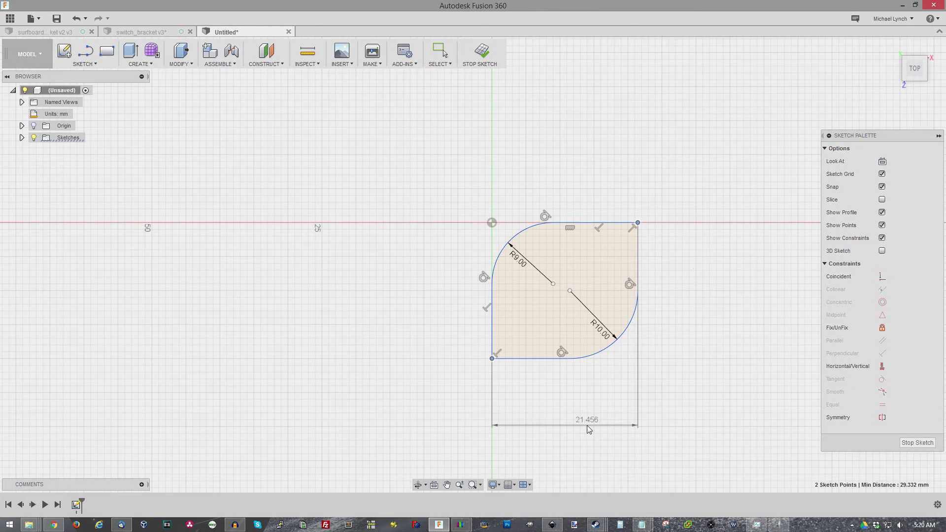
left_click(581, 424)
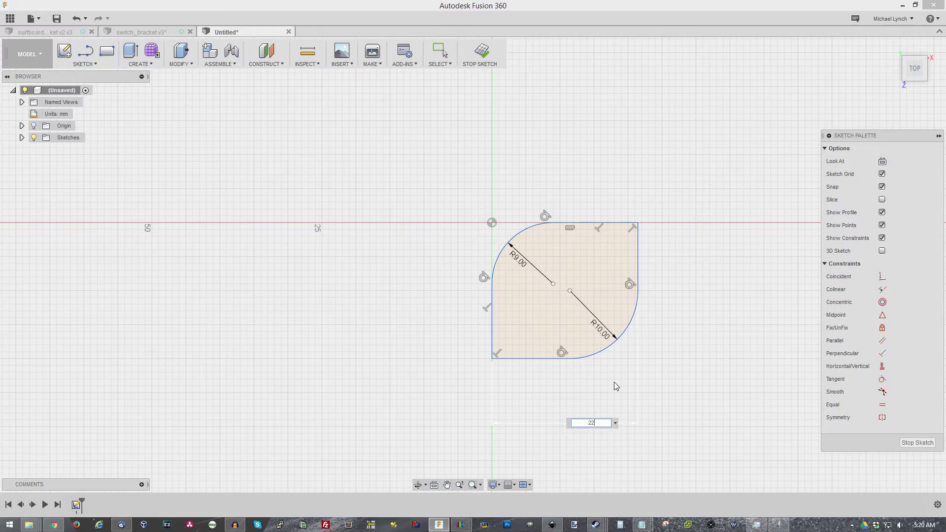
key("Return")
key("Escape")
- Add a 22 mm vertical height dimension right of the profile between the same corners
left_click(492, 358)
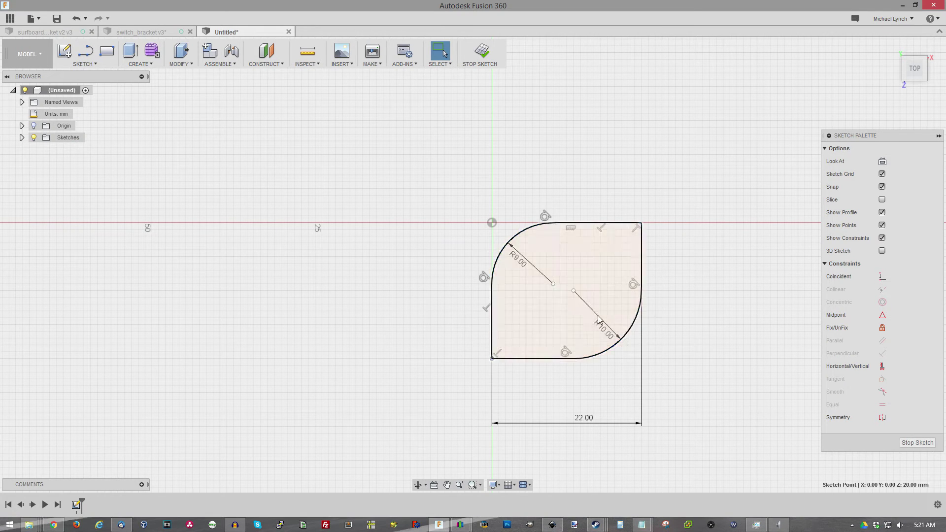
left_click(641, 224, "shift")
key("d")
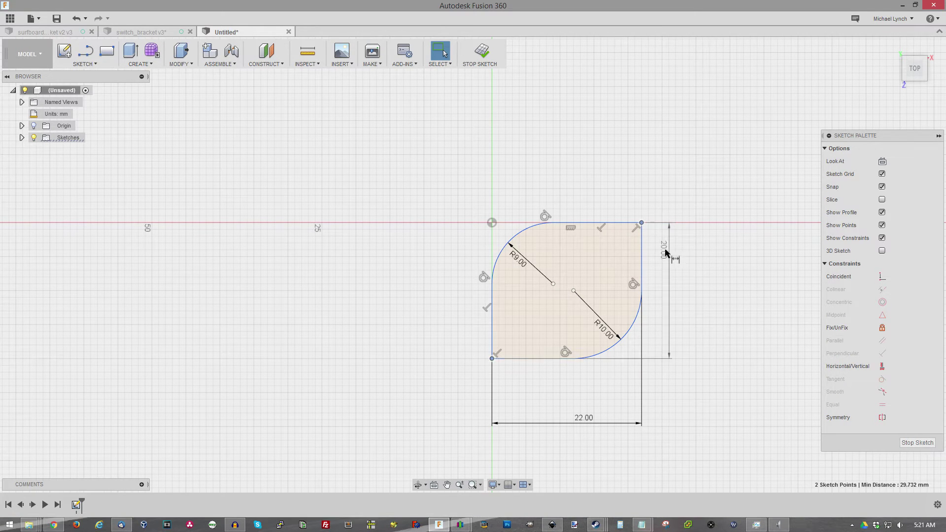
left_click(674, 261)
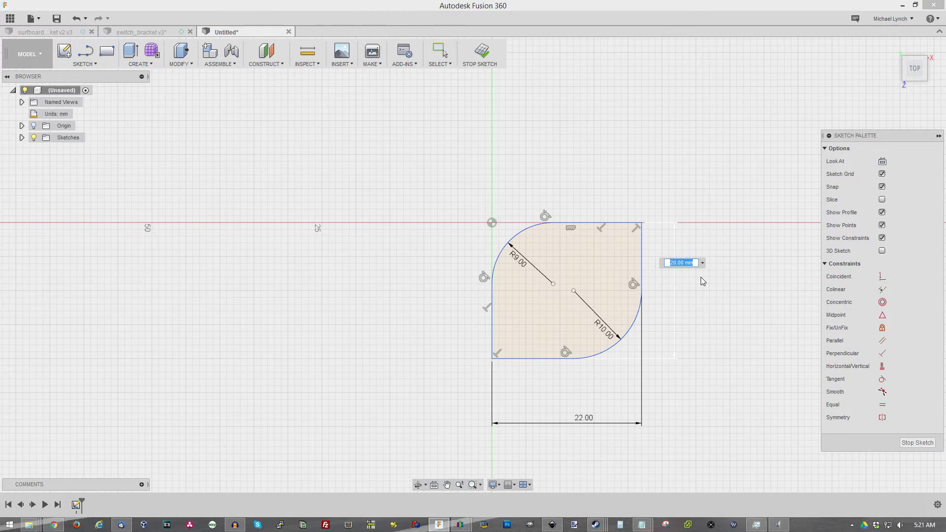
type("22")
key("Return")
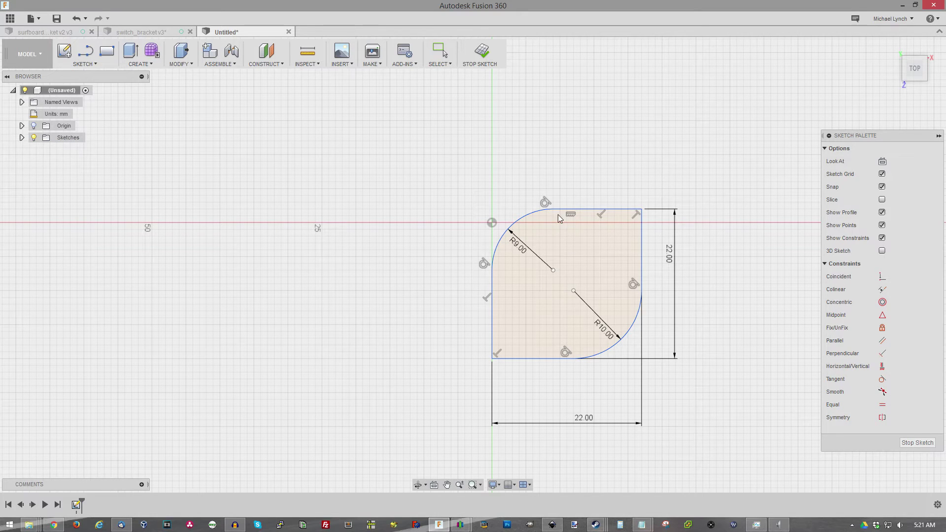
- Drag the rounded profile until its straight top edge sits exactly on the red X axis
left_click_drag(566, 212, 582, 228)
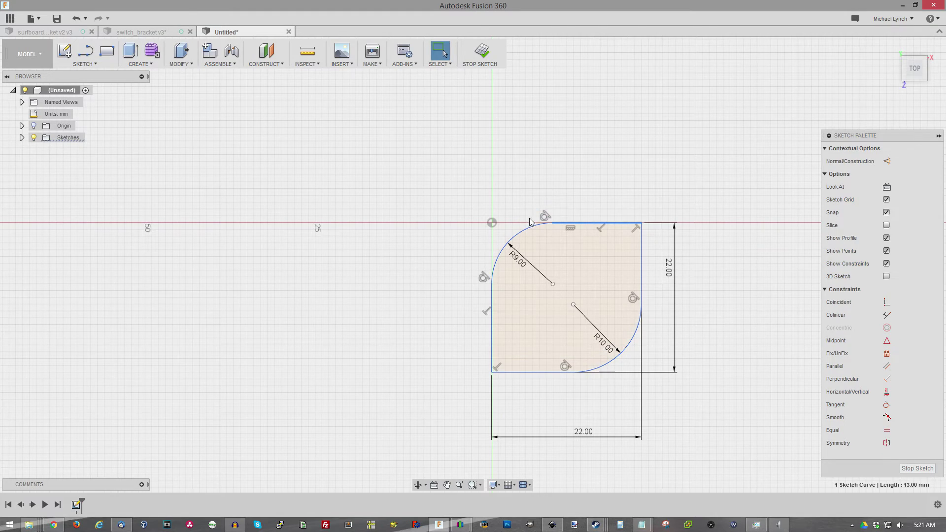
scroll(545, 230, "down", 2)
scroll(545, 230, "up", 10)
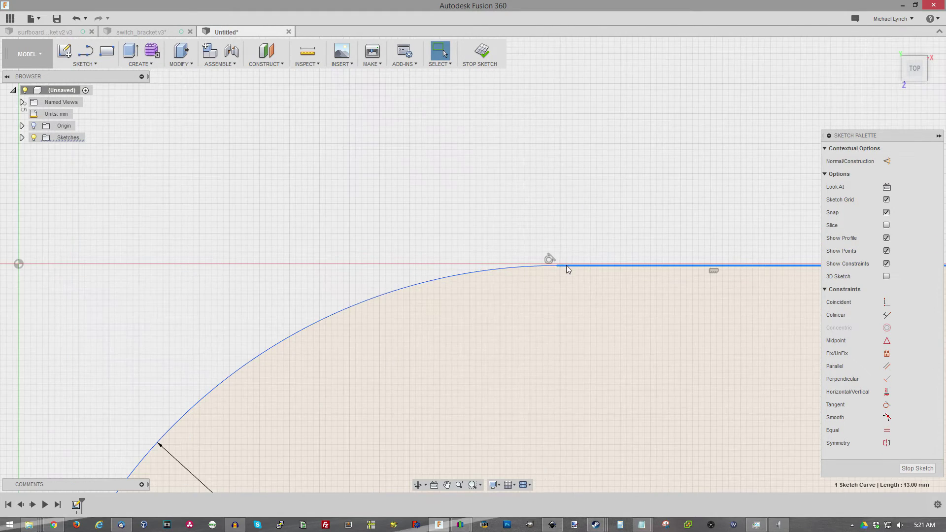
left_click_drag(566, 265, 577, 264)
scroll(578, 264, "down", 3)
scroll(555, 258, "up", 6)
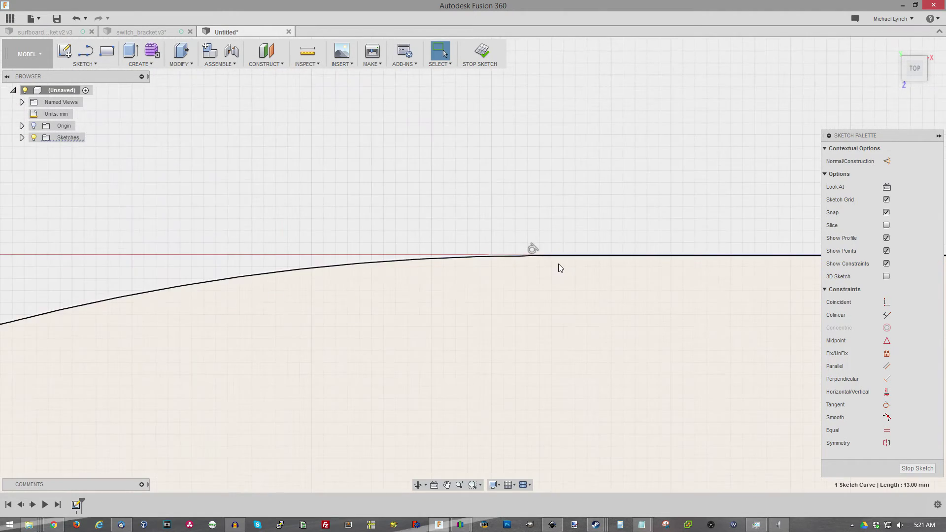
scroll(558, 264, "up", 4)
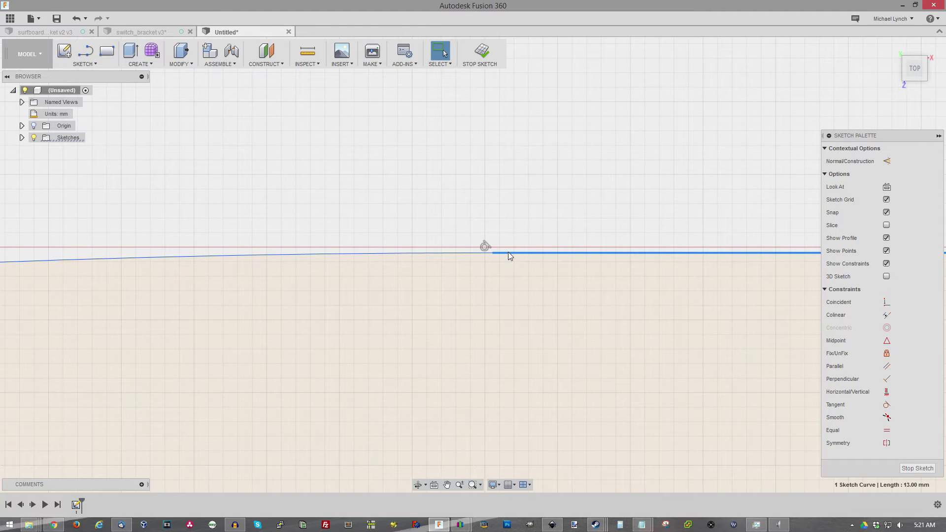
mouse_move(509, 253)
left_mouse_down()
mouse_move(513, 237)
mouse_move(513, 246)
left_mouse_up()
scroll(547, 223, "up", 5)
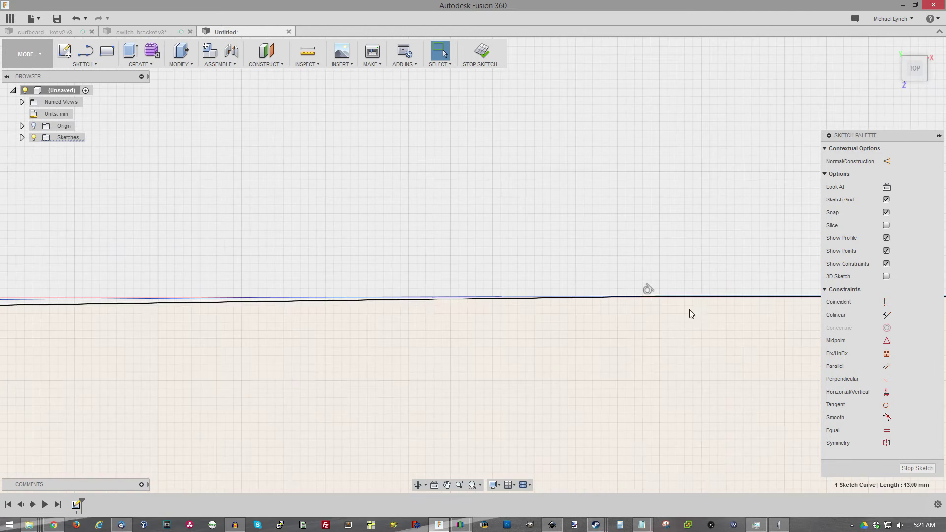
left_click_drag(678, 301, 662, 295)
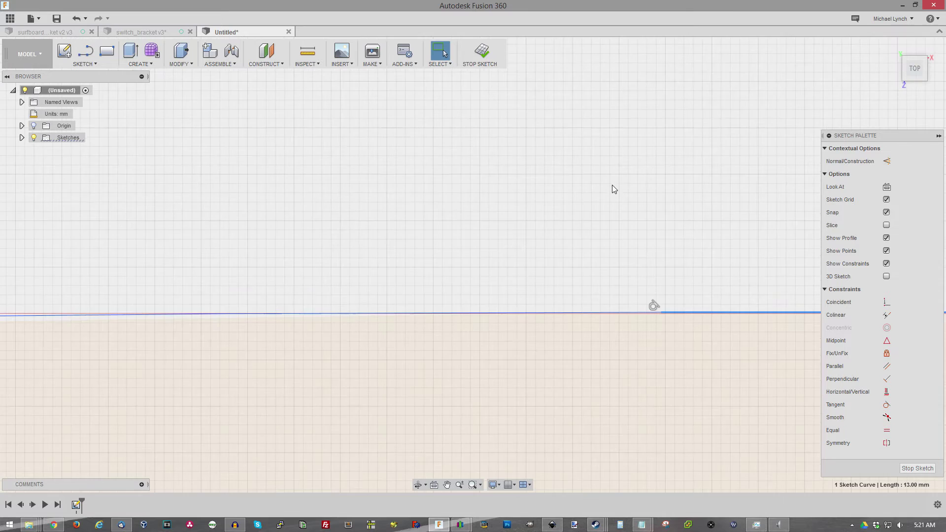
scroll(611, 188, "down", 5)
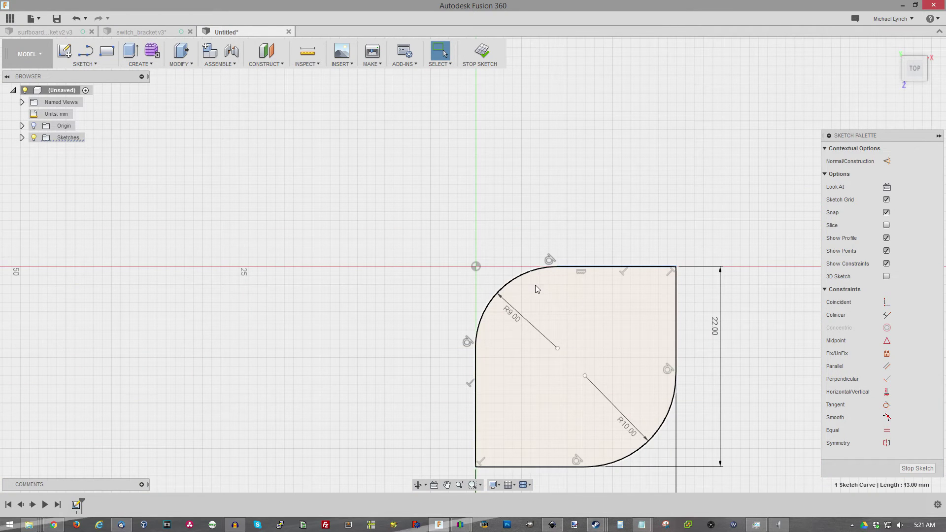
scroll(769, 394, "up", 1)
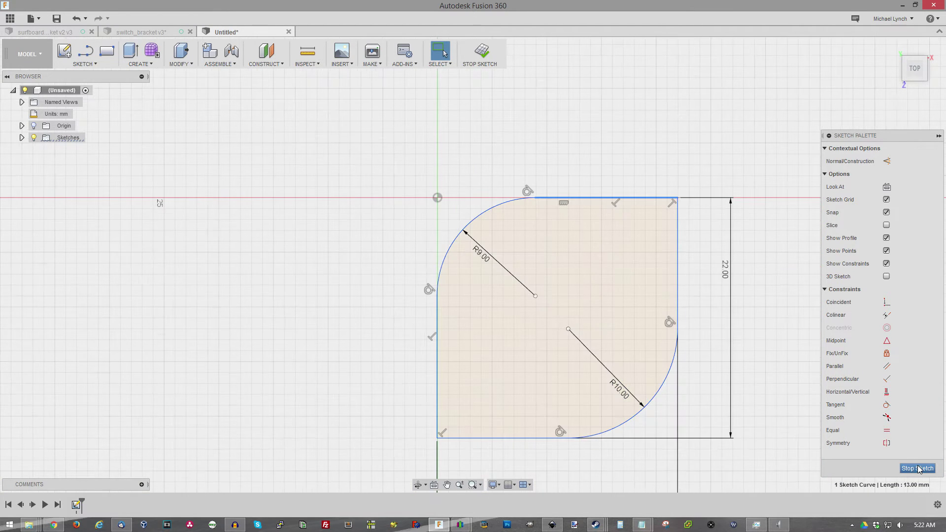
- Finish the sketch and extrude the rounded profile by 3 into a new solid body
left_click(919, 469)
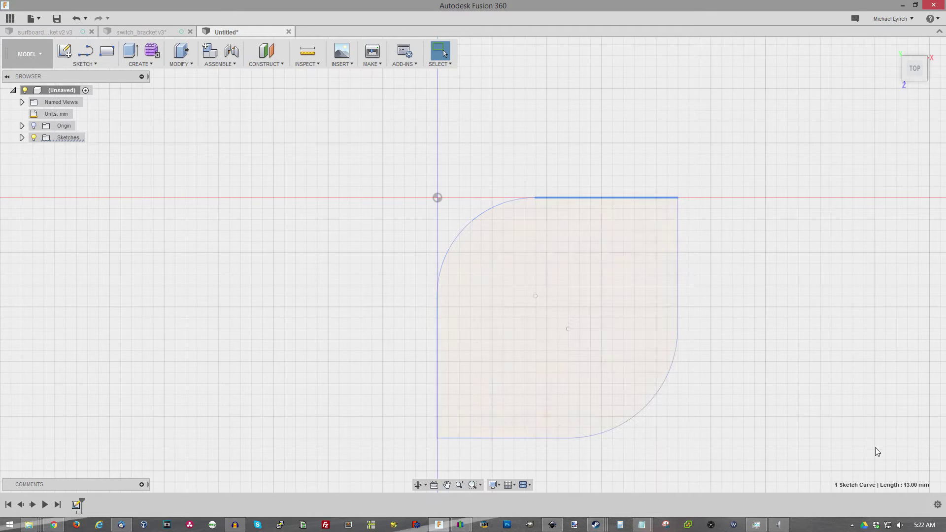
left_click(131, 50)
left_click(580, 302)
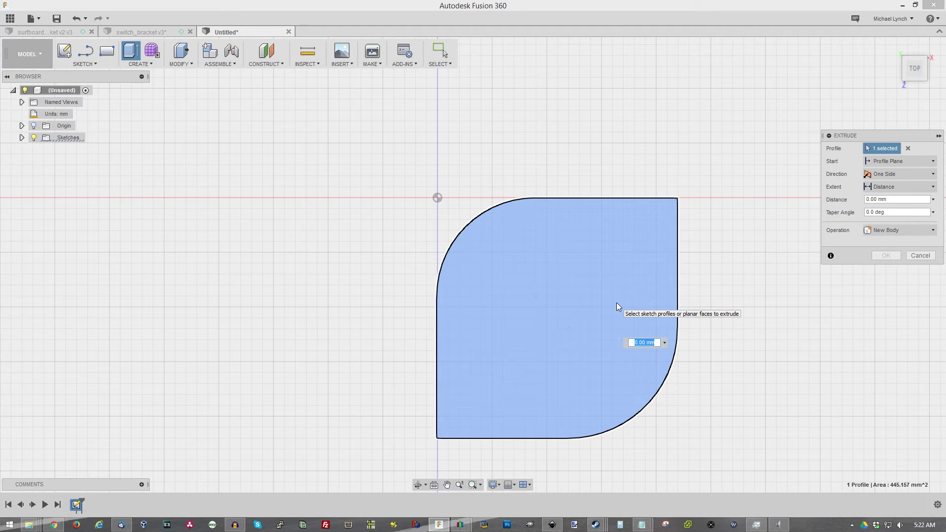
type("34")
key("Return")
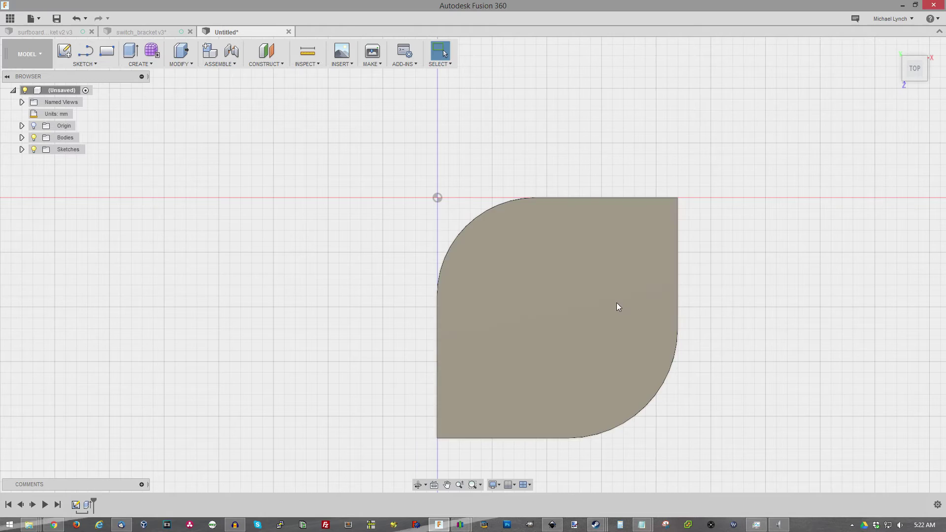
left_click(893, 46)
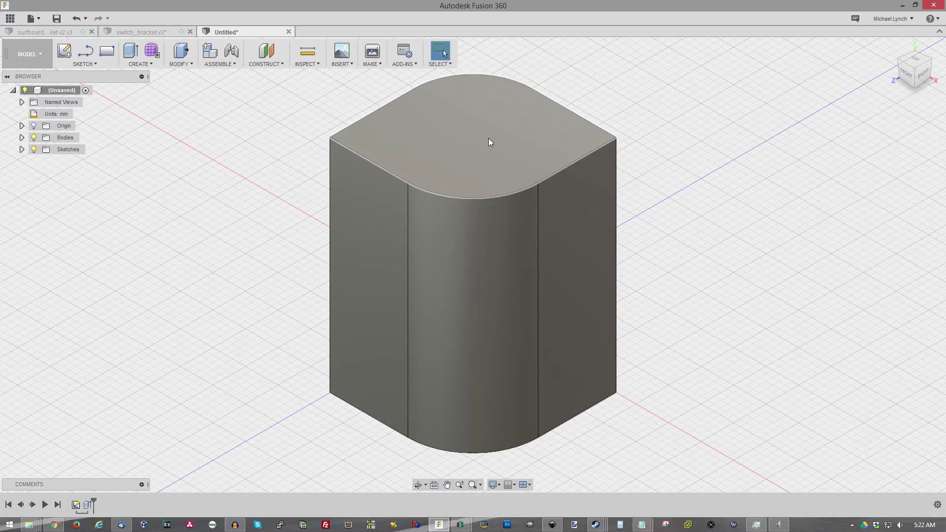
- Start a sketch on the body's top face and draw a 9 mm line from the bottom-left corner
left_click(85, 51)
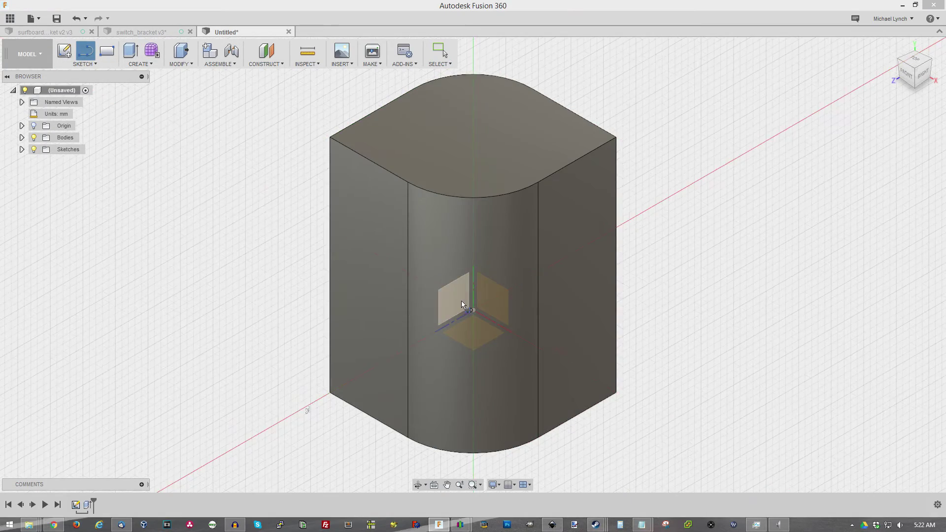
left_click(475, 140)
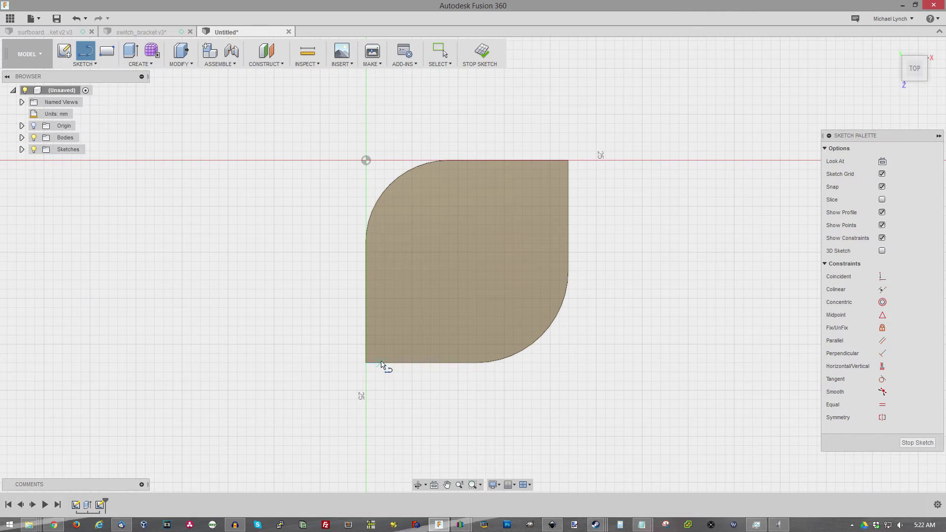
scroll(416, 373, "up", 4)
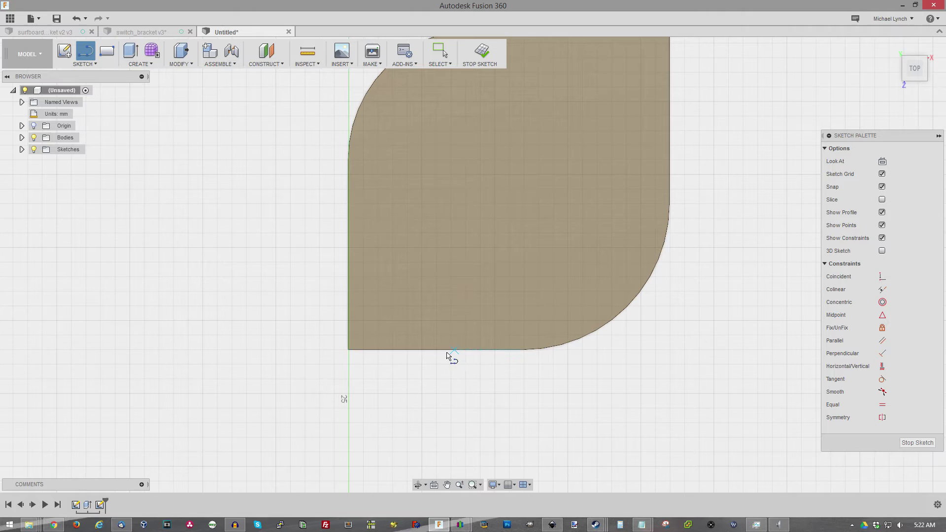
scroll(433, 365, "up", 1)
scroll(426, 372, "down", 4)
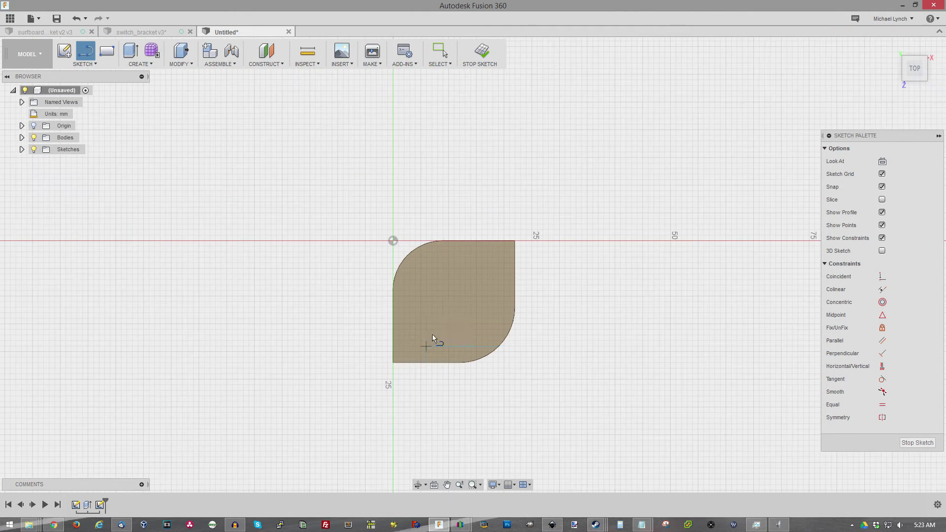
scroll(424, 344, "up", 2)
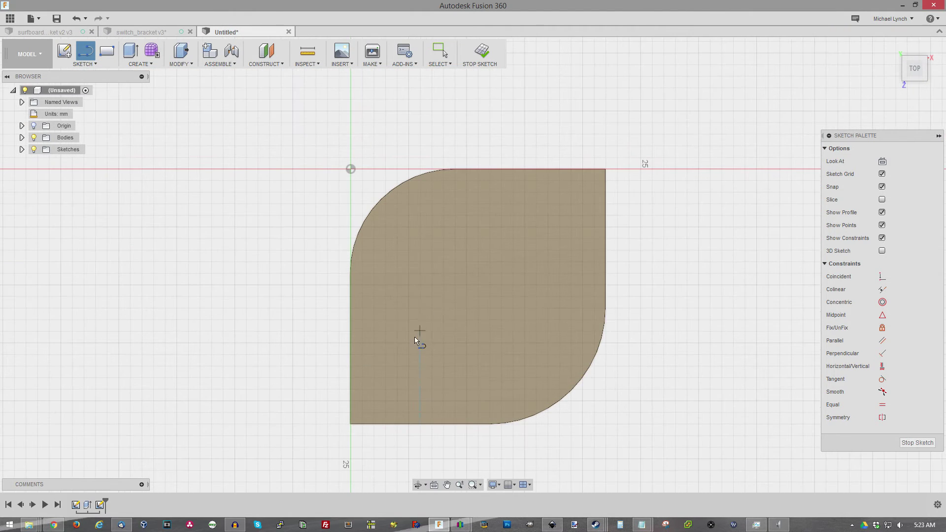
left_click(351, 424)
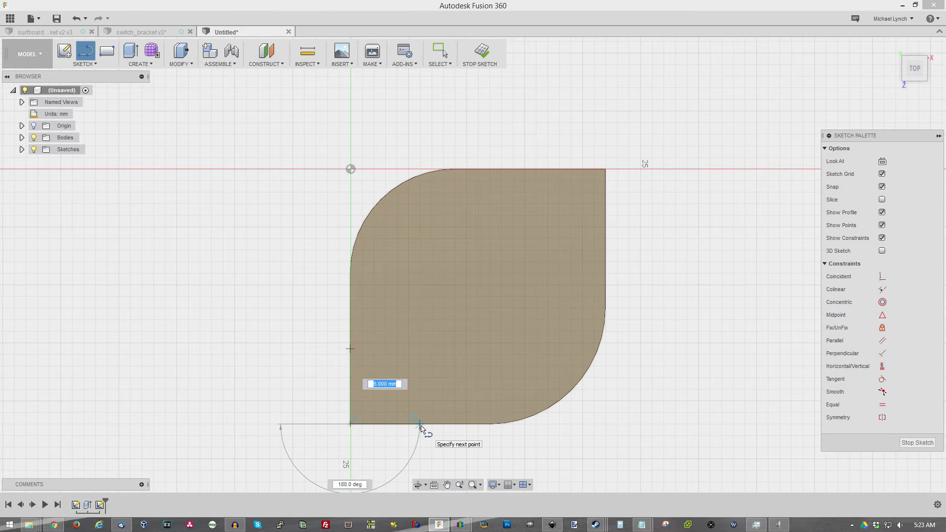
type("9")
key("Return")
key("Escape")
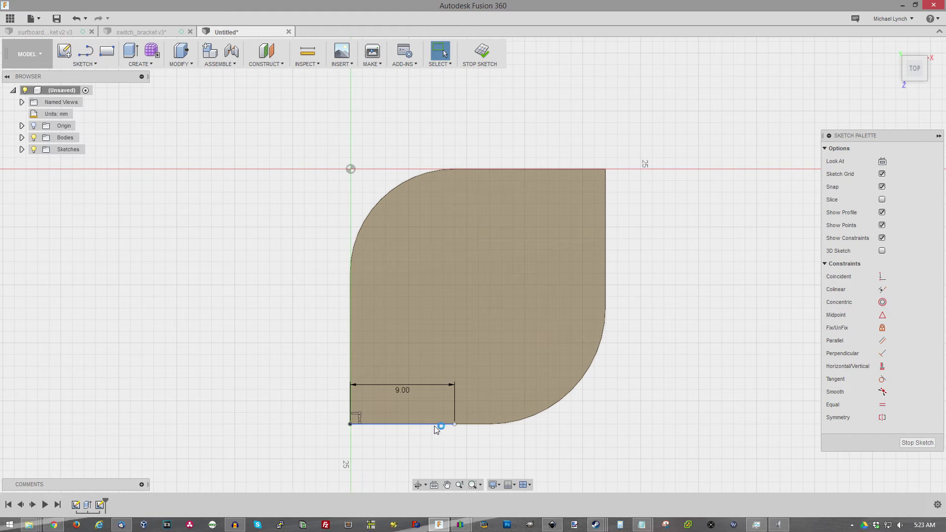
- Cancel the stray vertical line and draw a 9 mm line down from the top-right corner
left_click(86, 50)
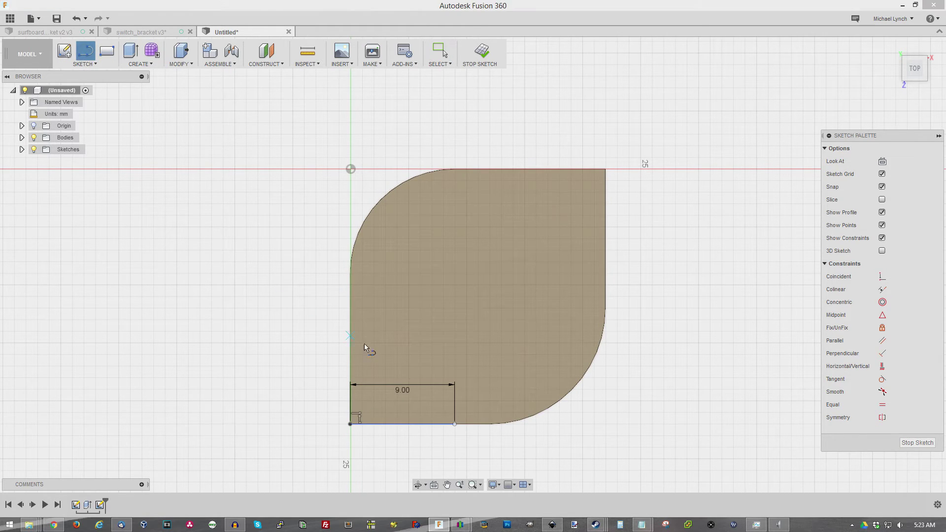
left_click(453, 424)
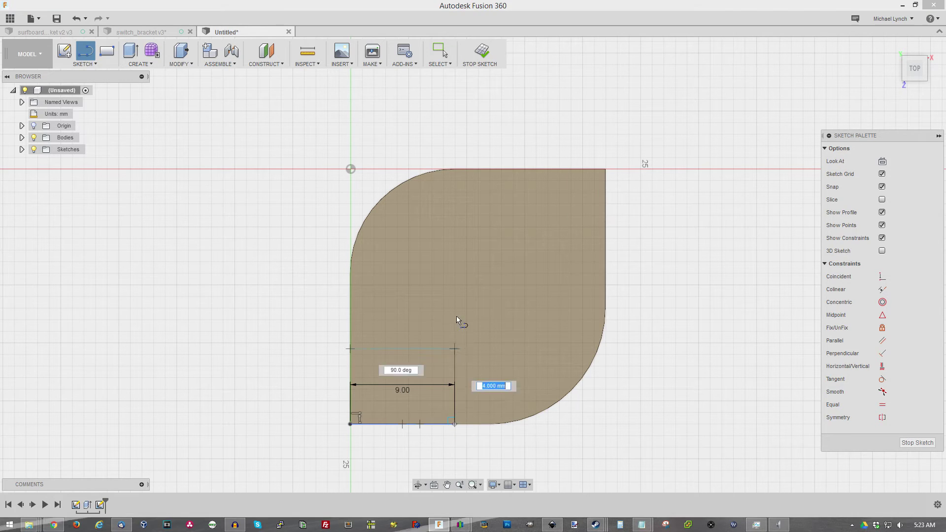
right_click(455, 291)
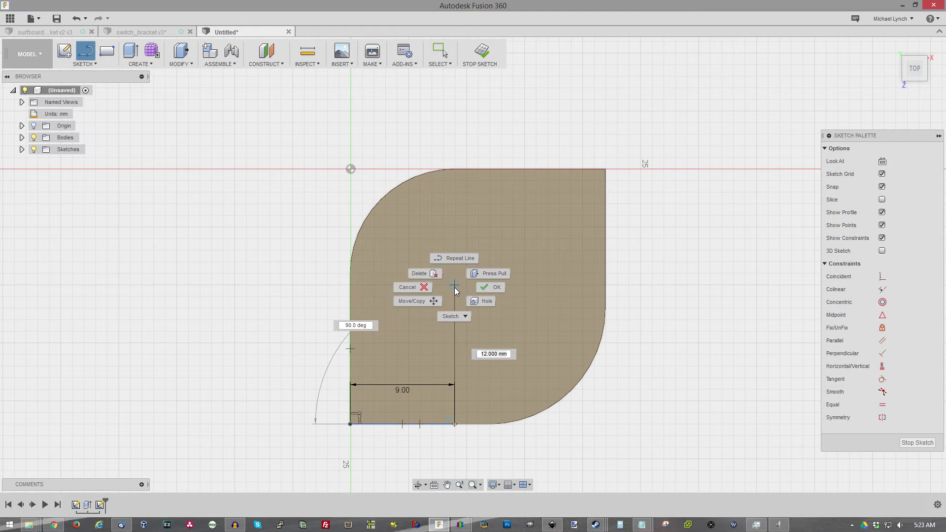
left_click(414, 287)
key("l")
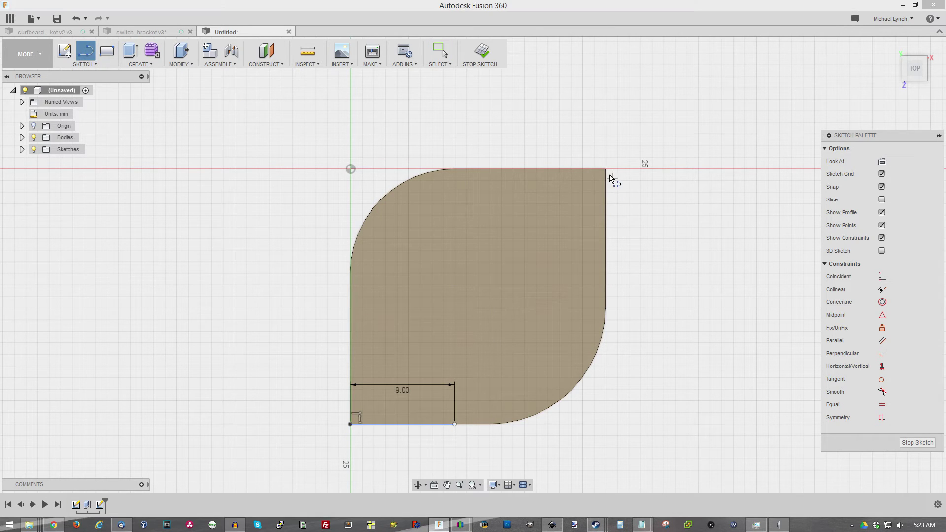
left_click(606, 169)
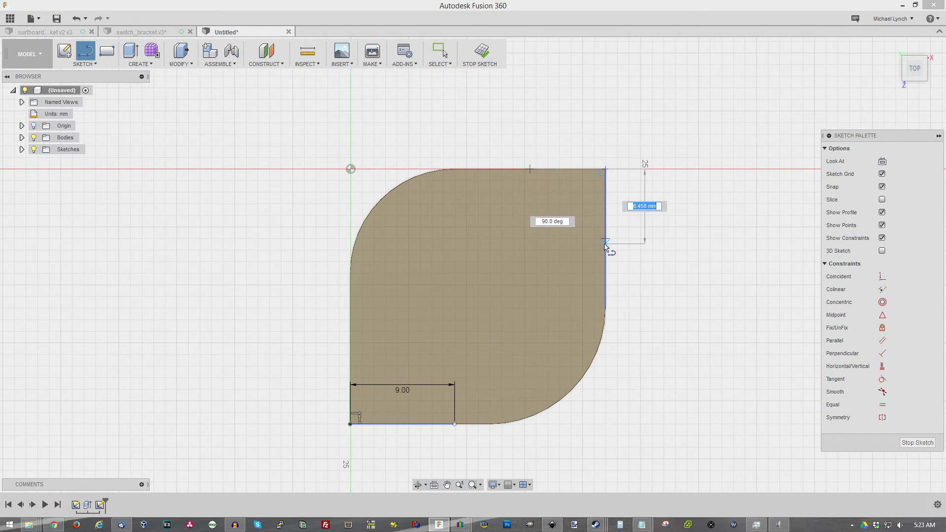
type("9")
key("Return")
key("Escape")
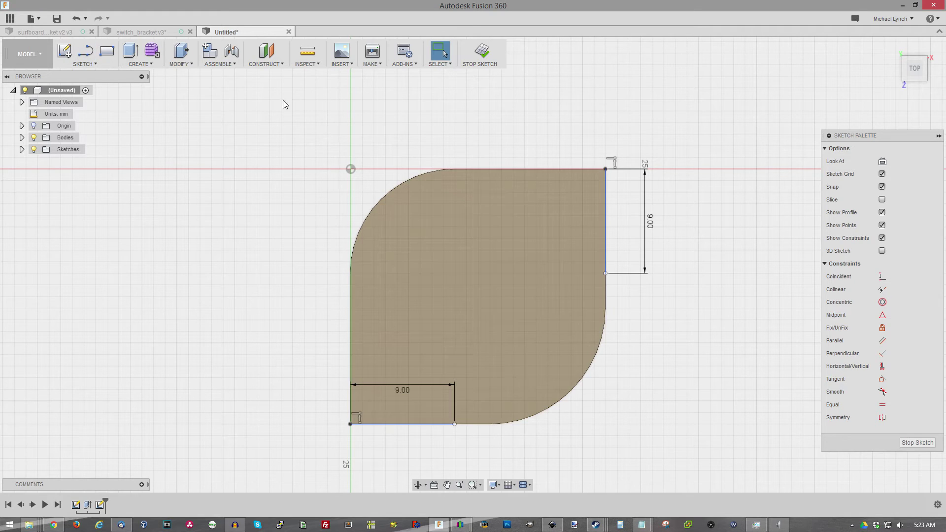
- Join both 9 mm lines with a horizontal and a vertical line, then finish the sketch
left_click(85, 51)
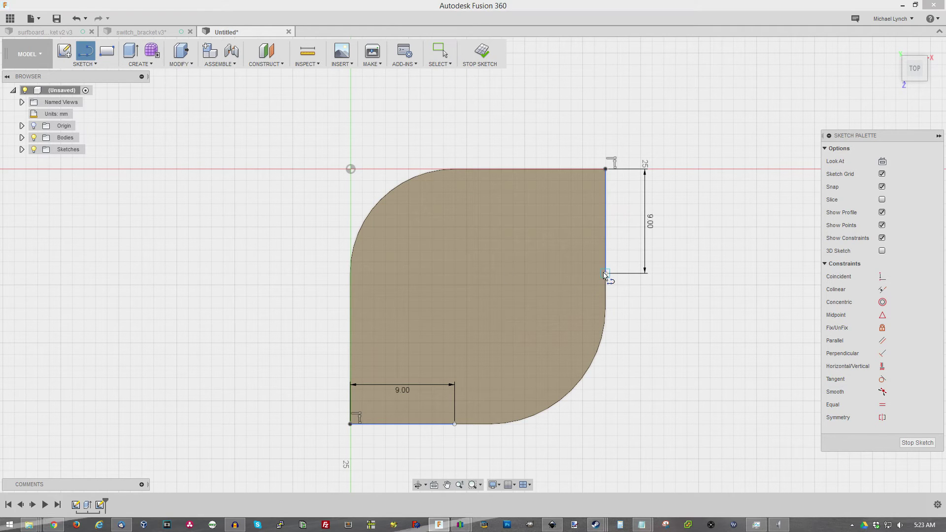
left_click(605, 273)
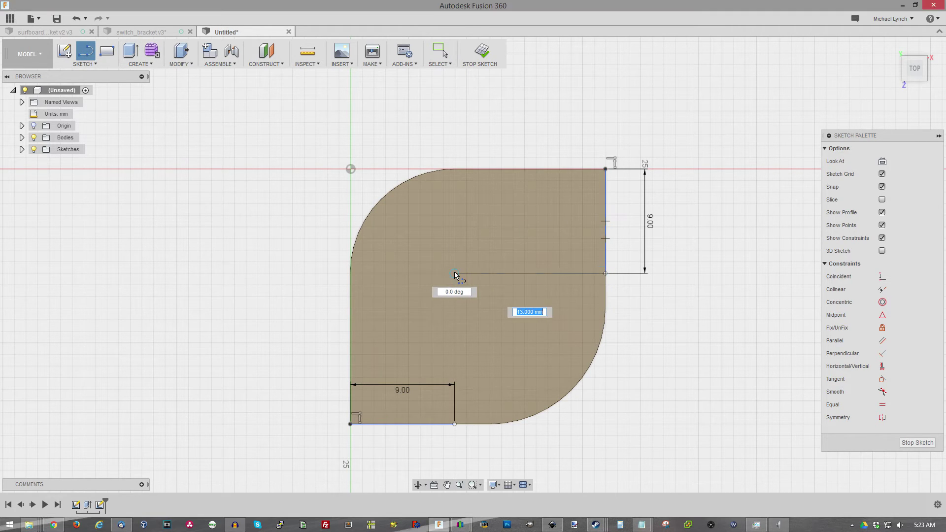
left_click(454, 274)
left_click(454, 423)
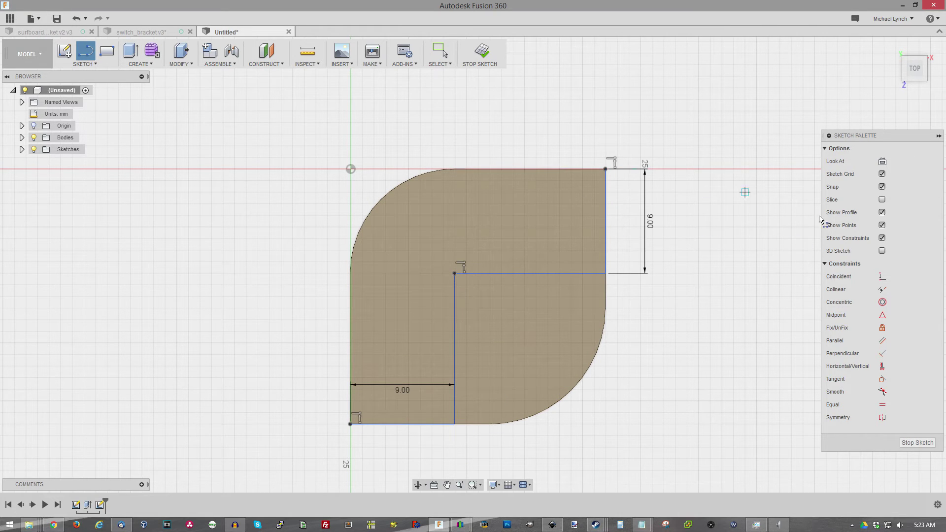
left_click(917, 442)
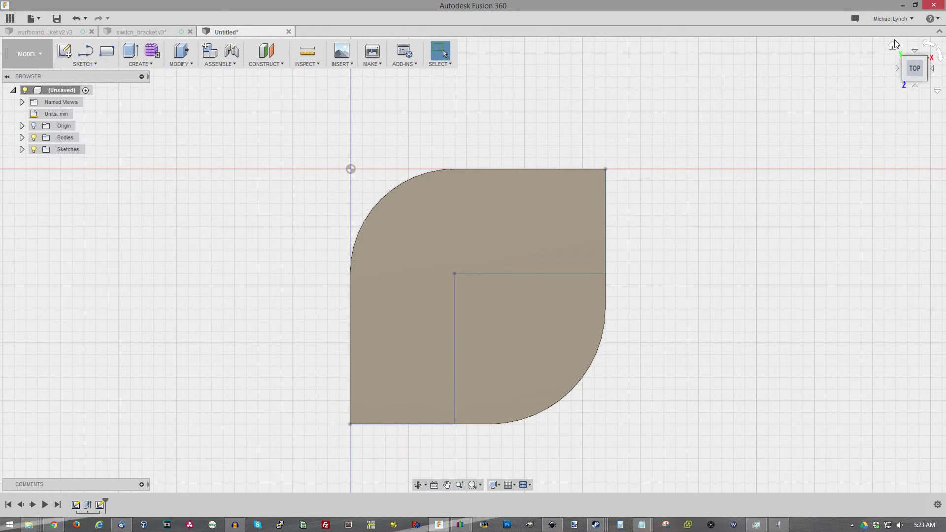
- Extrude-cut the L-shaped top profile 32 mm down, leaving a curved corner column on a thin flange
left_click(893, 45)
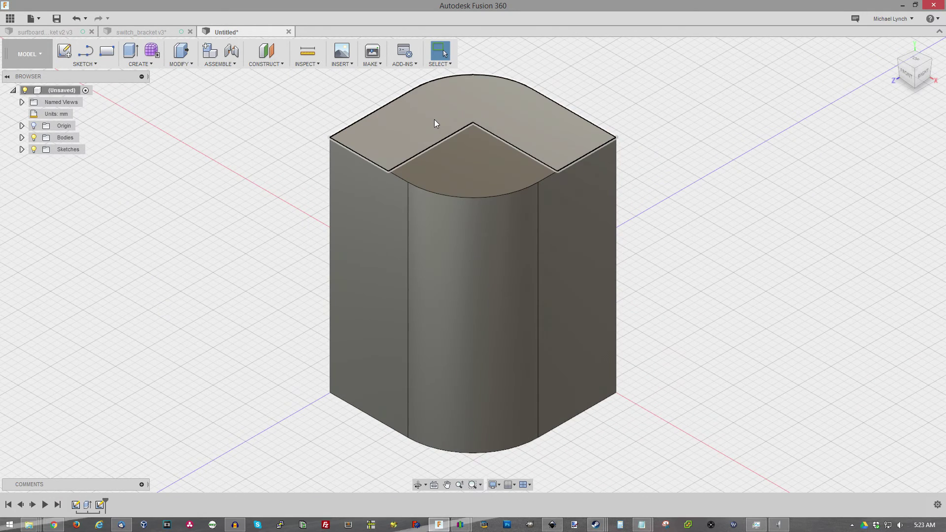
left_click(434, 124)
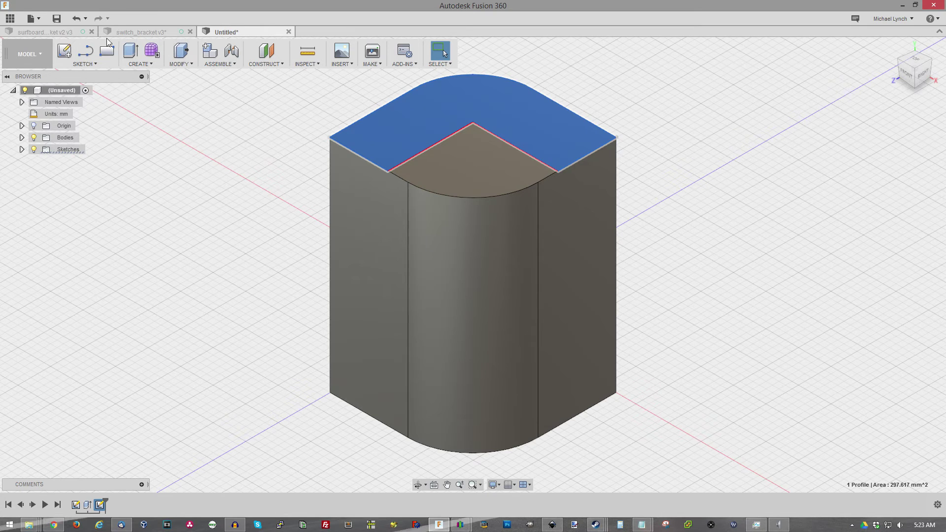
left_click(131, 51)
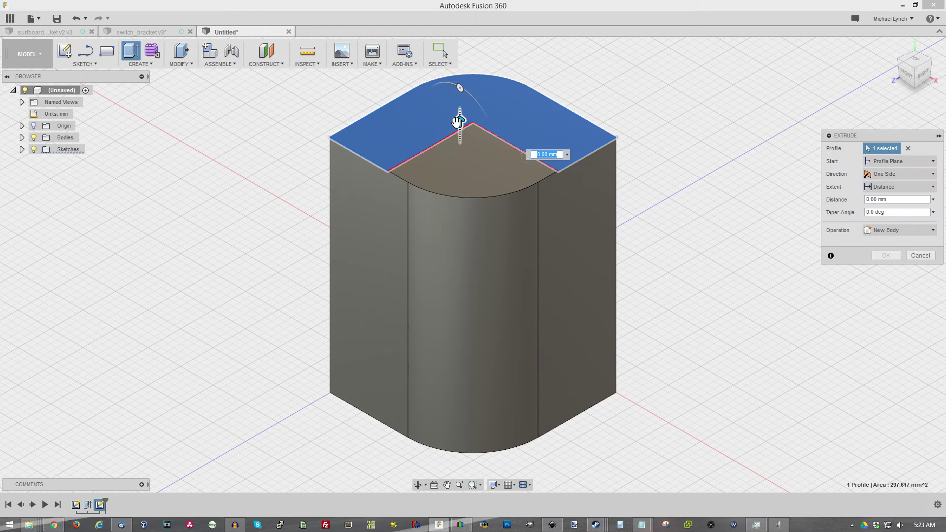
left_click_drag(458, 120, 422, 364)
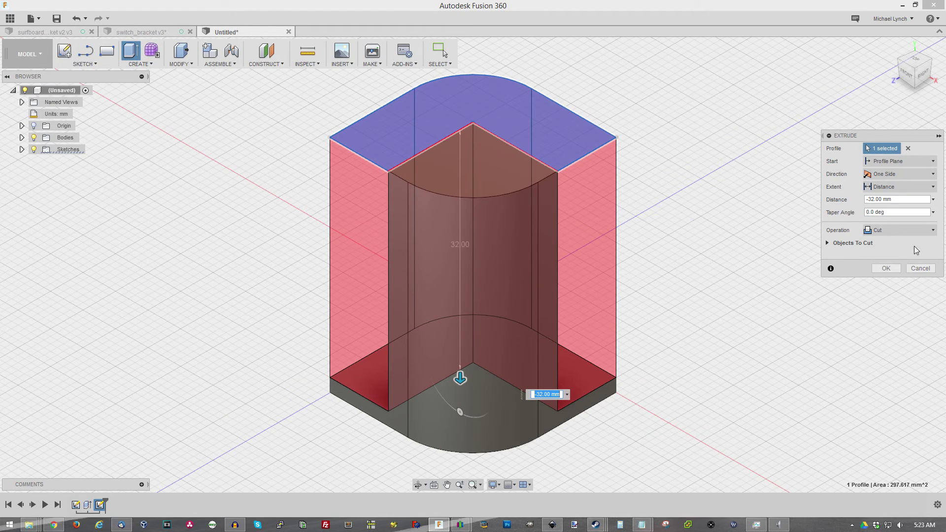
left_click(886, 268)
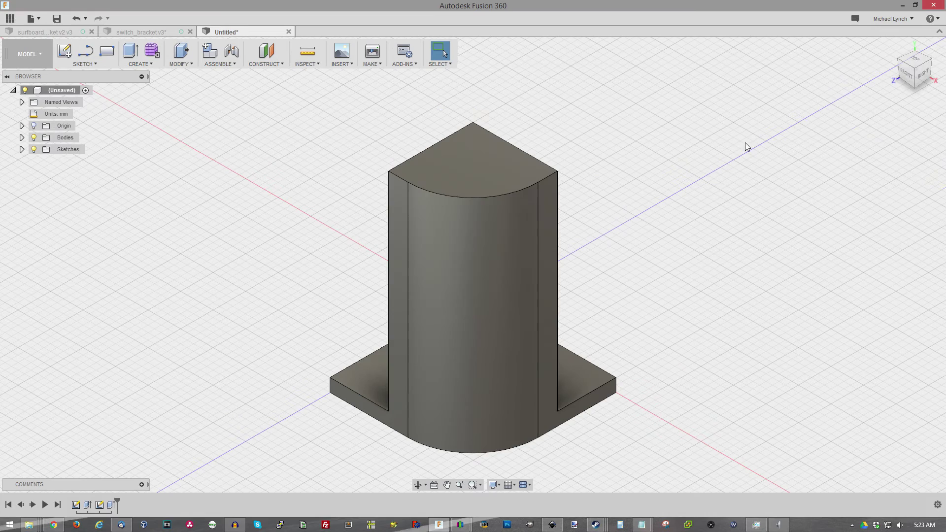
- From the back-corner view, save a new named view called 'home flip'
middle_click_drag(289, 224, 384, 235)
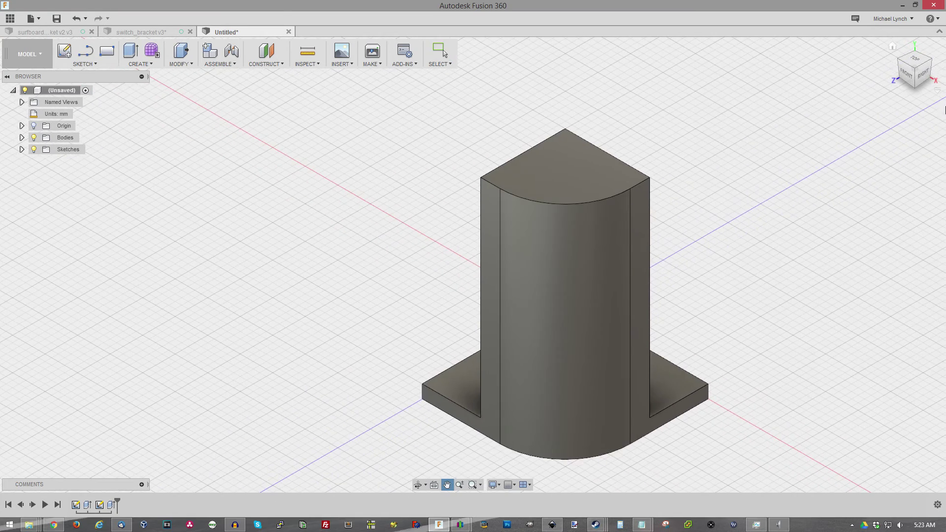
left_click(894, 48)
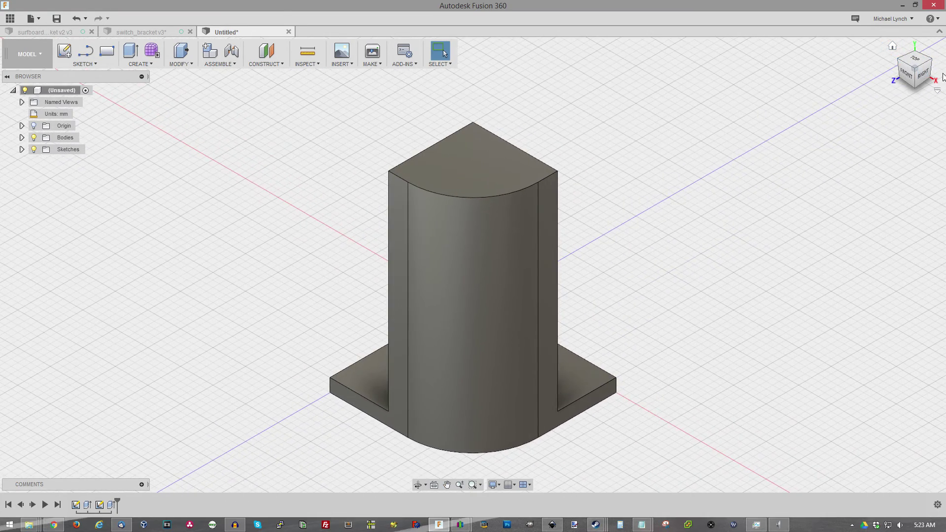
left_click(914, 51)
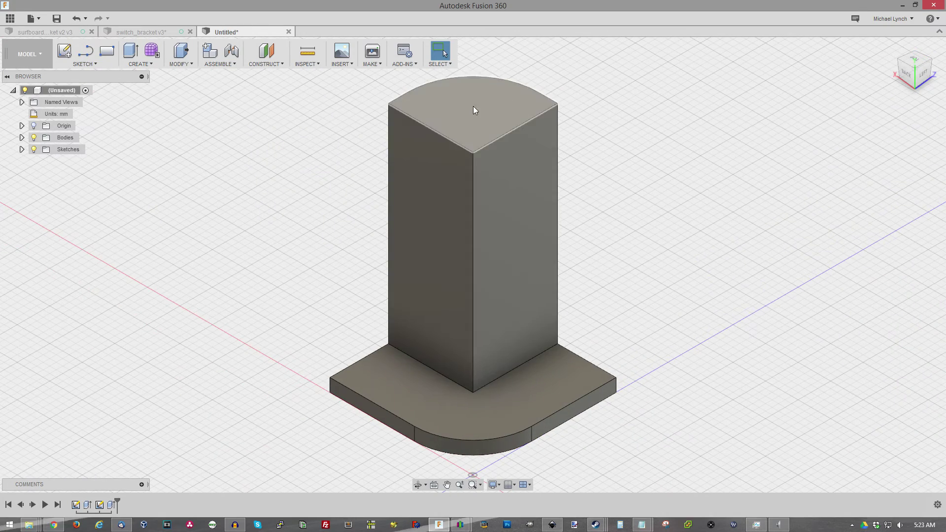
left_click(22, 102)
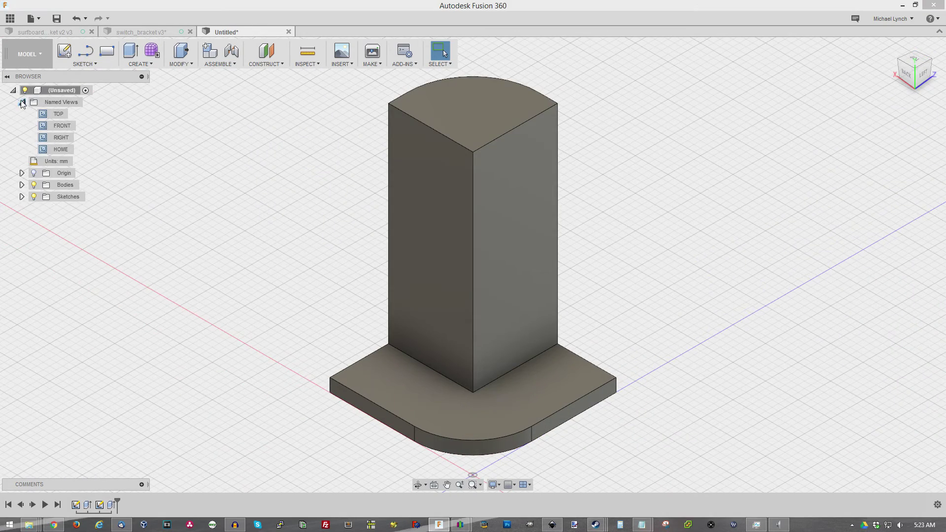
right_click(51, 102)
left_click(84, 104)
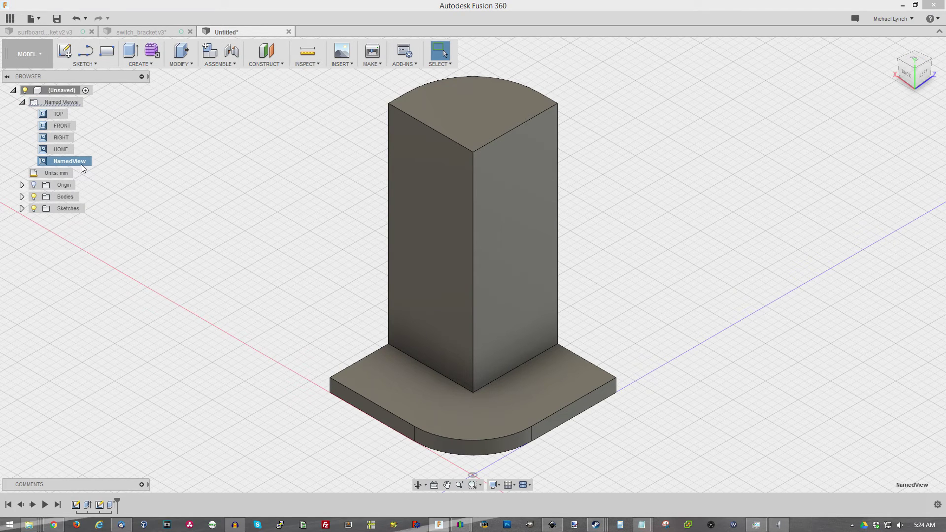
type("home flip")
key("Return")
- Expand the Sketches and Bodies folders and turn the model to view the base underside
left_click(25, 222)
left_click(21, 209)
left_click(22, 196)
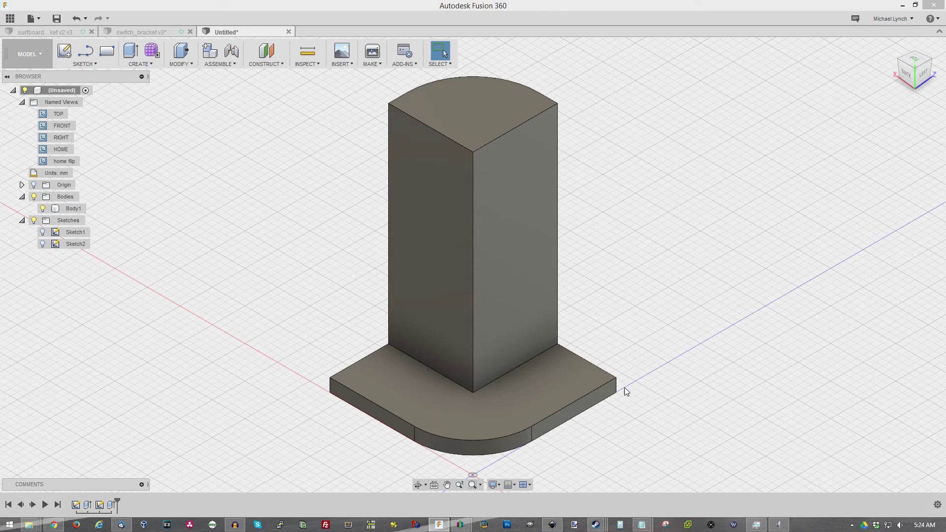
left_click(917, 90)
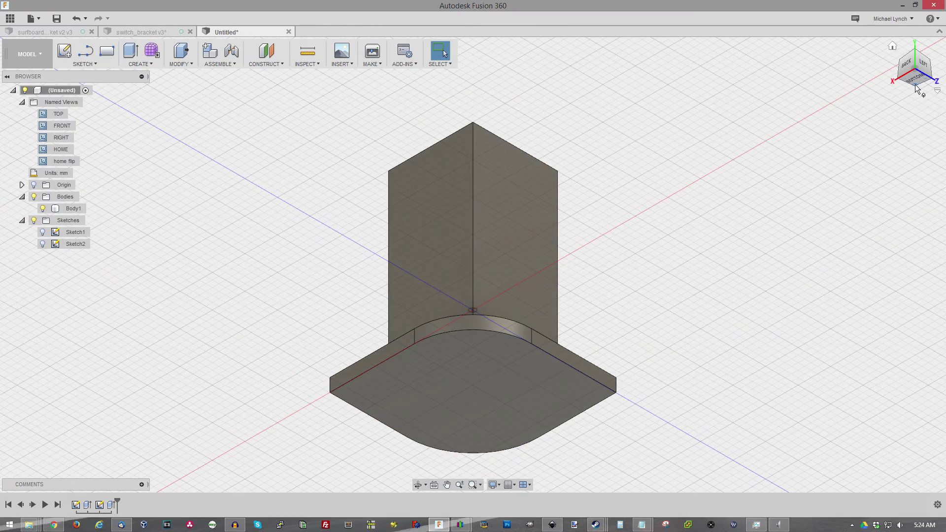
left_click(915, 85)
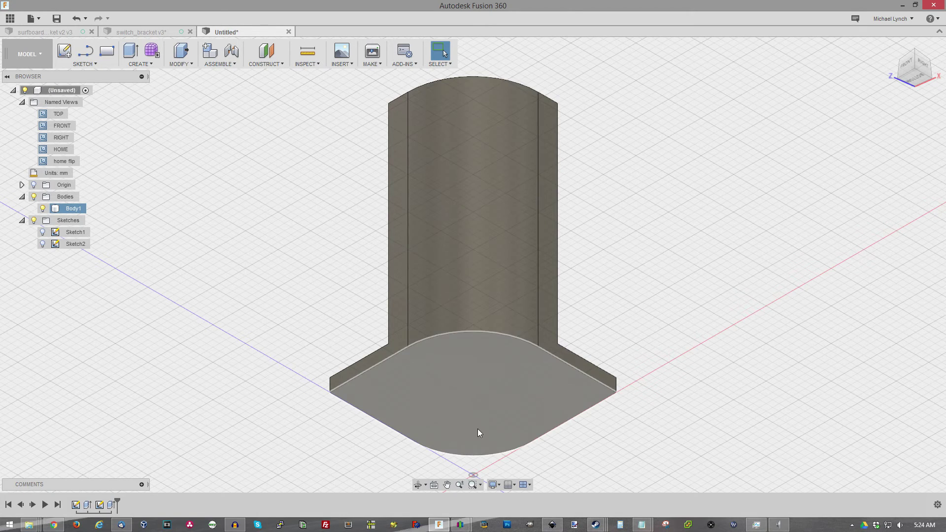
- Start a sketch on the base underside and draw two right-angled lines marking off the rounded corner
left_click(86, 51)
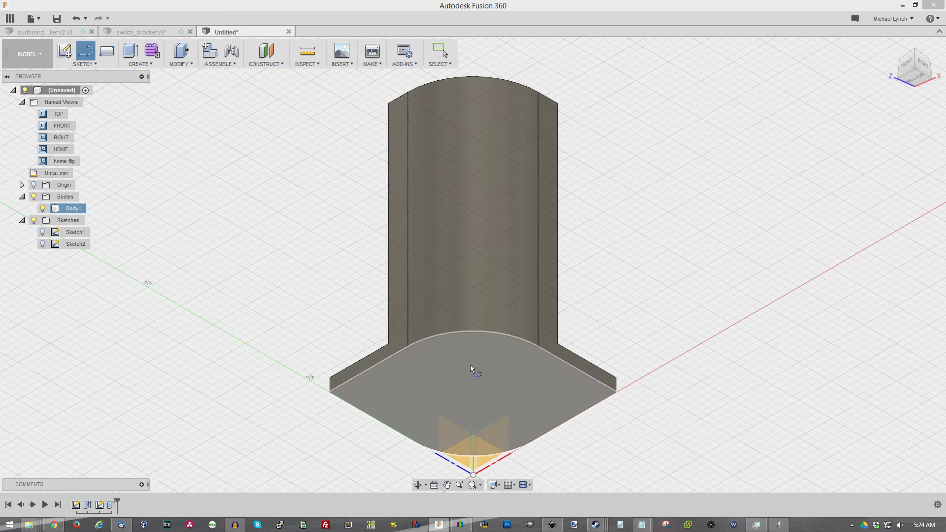
left_click(476, 377)
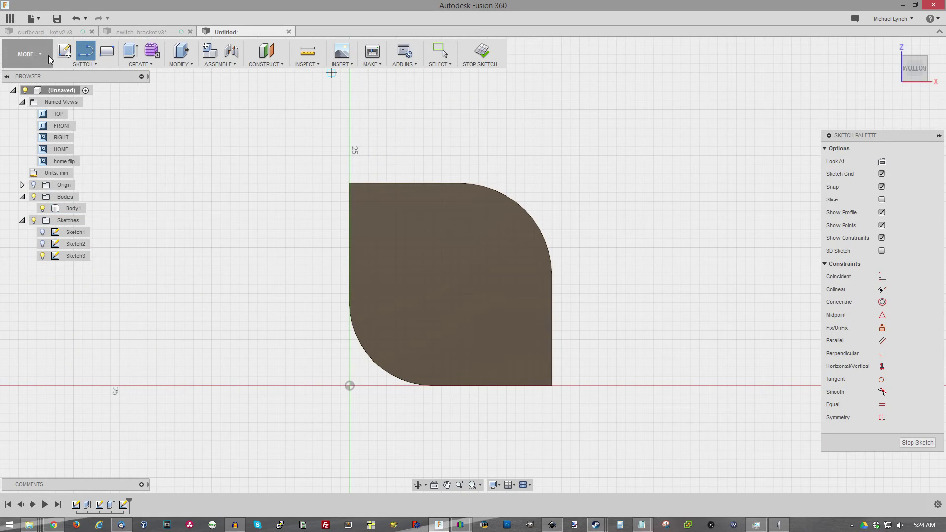
scroll(490, 186, "down", 2)
scroll(476, 186, "up", 4)
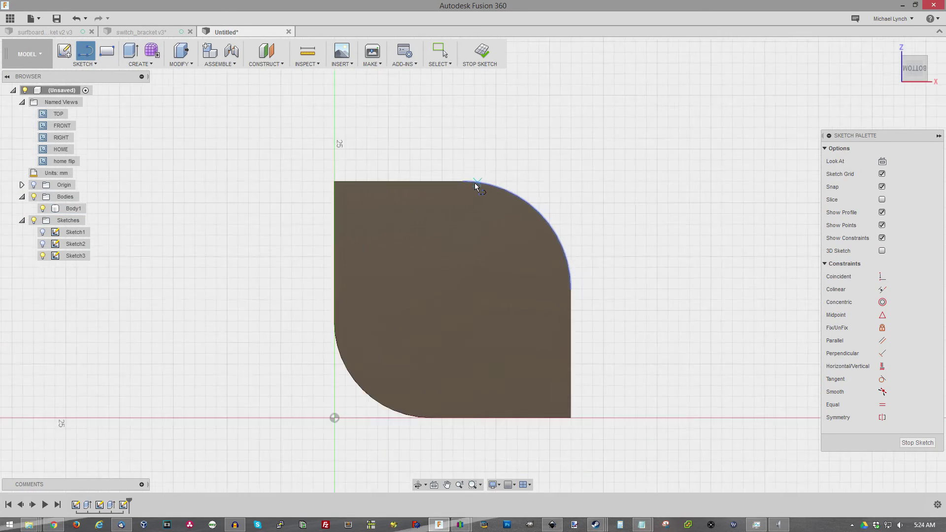
left_click(460, 180)
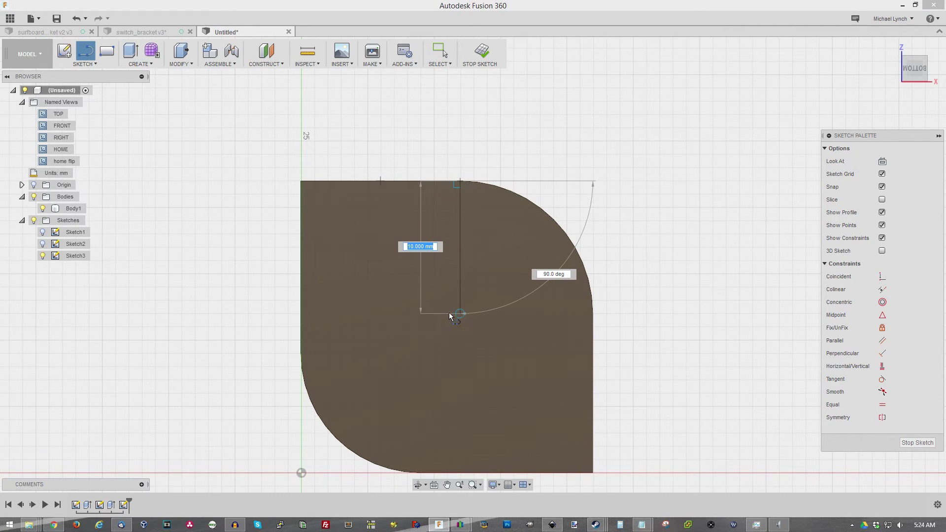
left_click(459, 314)
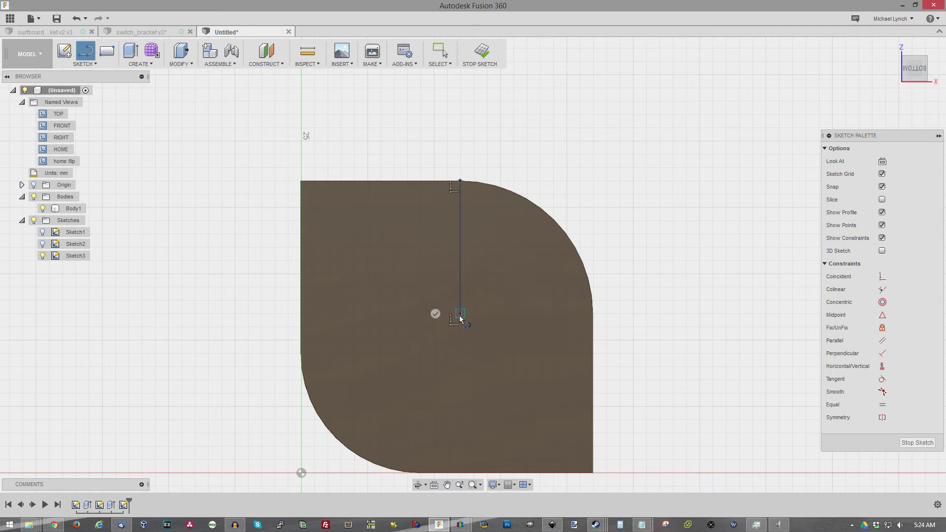
left_click(592, 314)
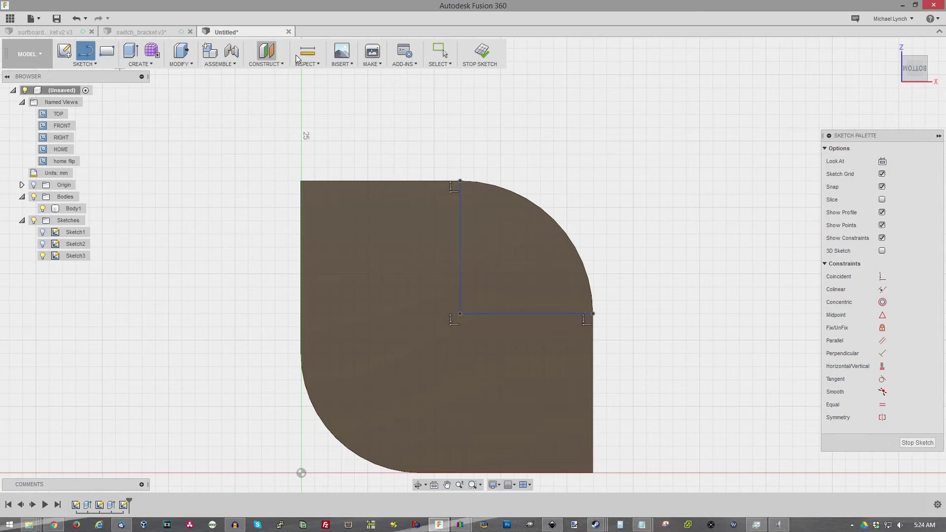
- Draw two 4 mm centre-diameter circles, one near the top-left and one near the bottom-right corner
left_click(93, 64)
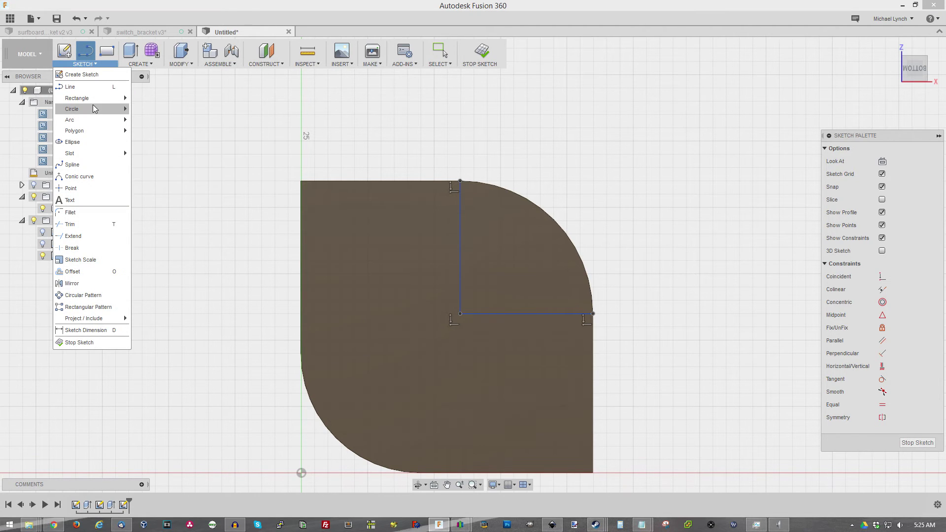
mouse_move(94, 109)
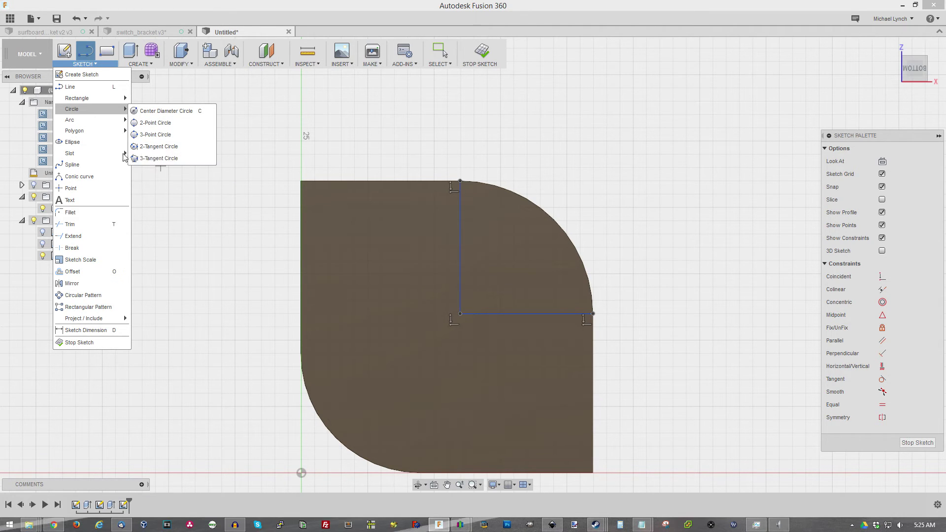
left_click(166, 111)
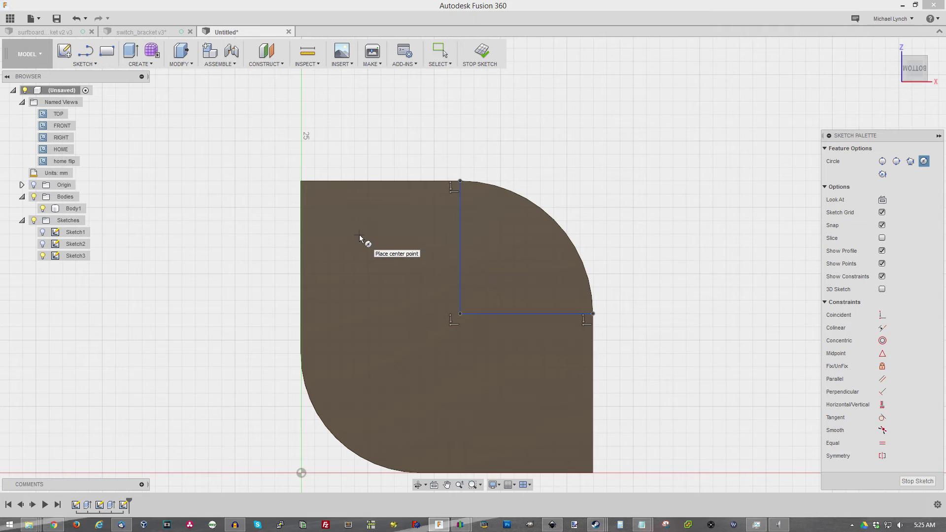
left_click(359, 234)
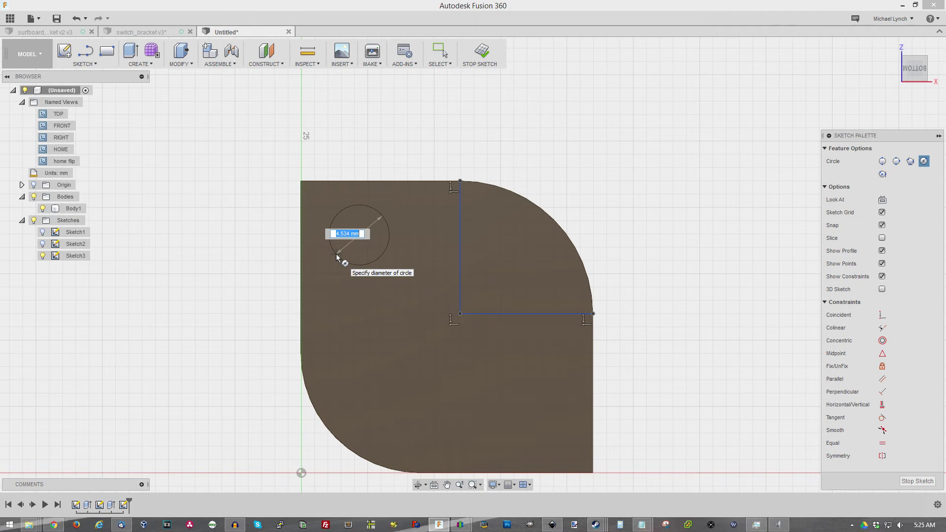
type("4")
key("Return")
key("Escape")
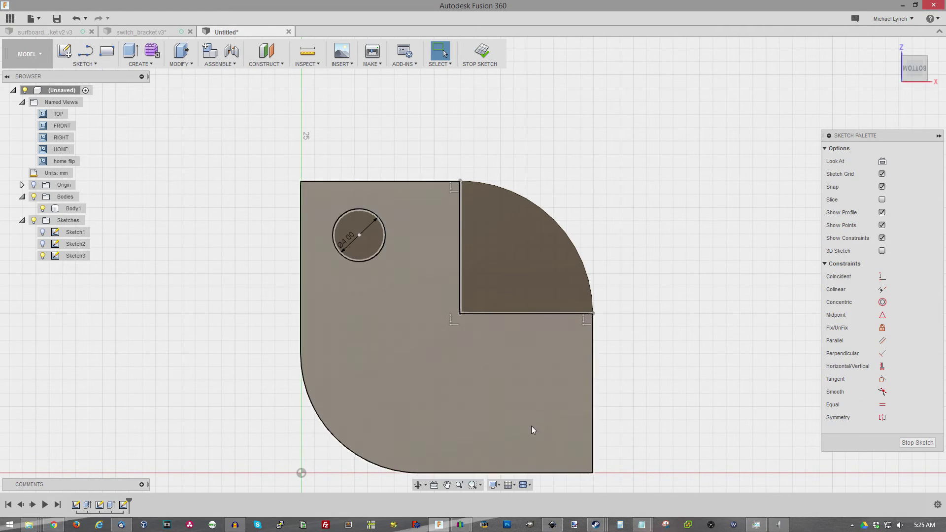
left_click(87, 65)
mouse_move(109, 114)
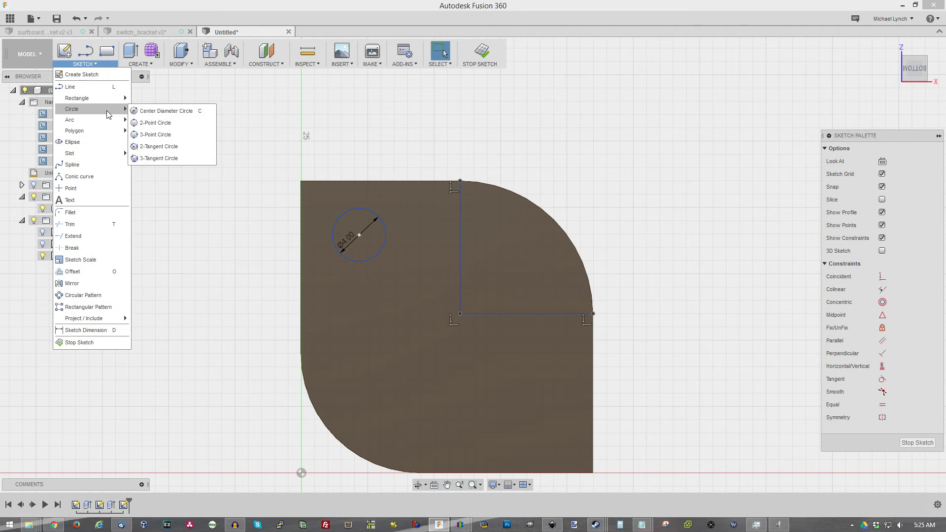
left_click(158, 110)
left_click(536, 413)
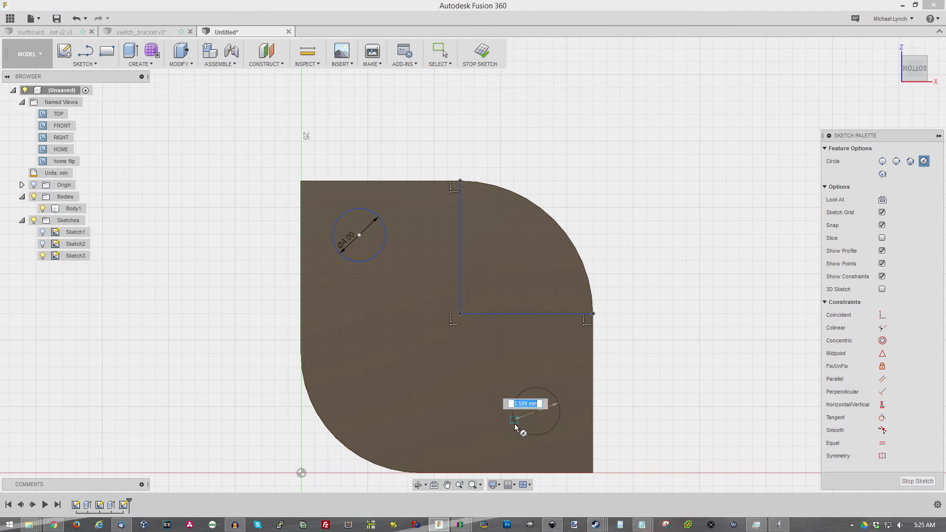
type("4")
key("Return")
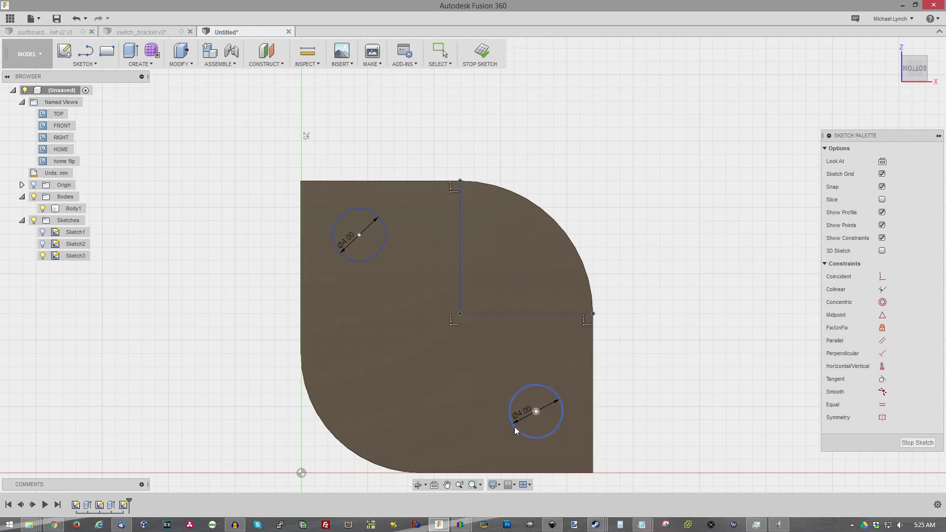
key("Escape")
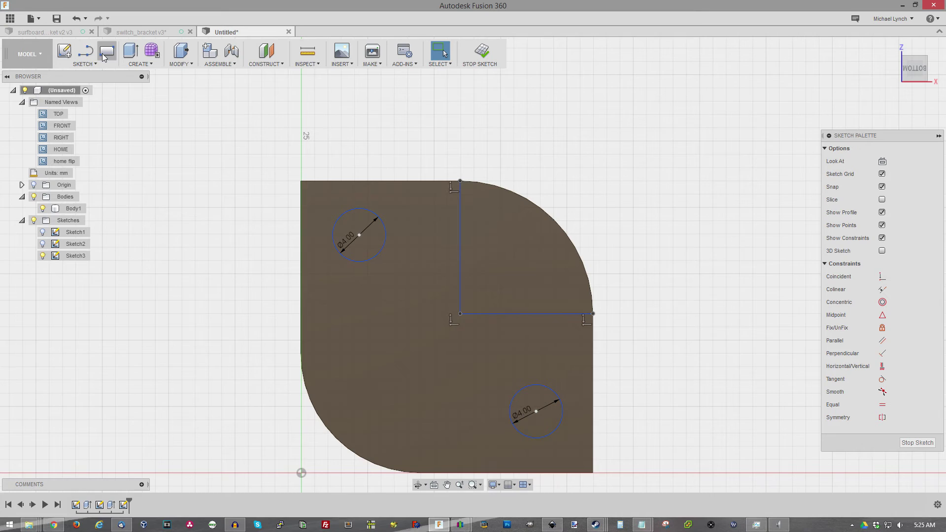
- Select the top-left circle centre and flange corner and start a Sketch Dimension between them
left_click(359, 235)
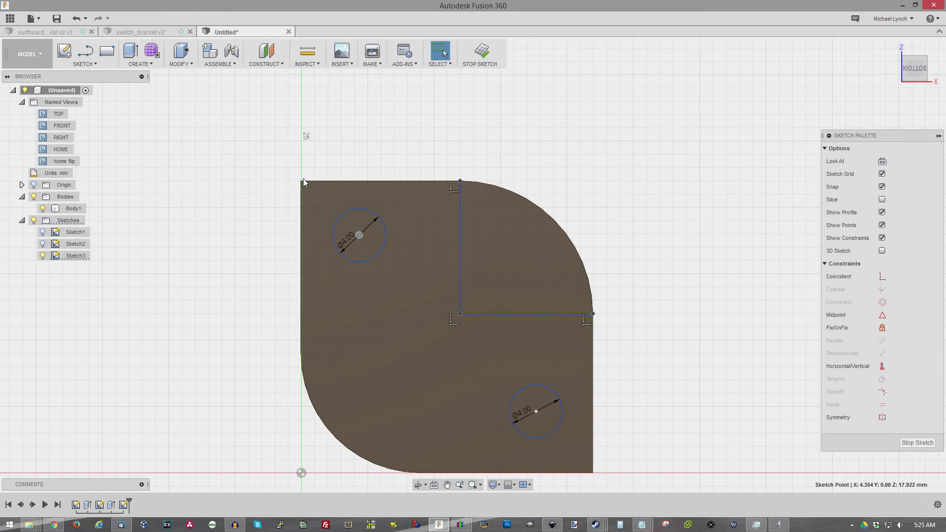
left_click(300, 181)
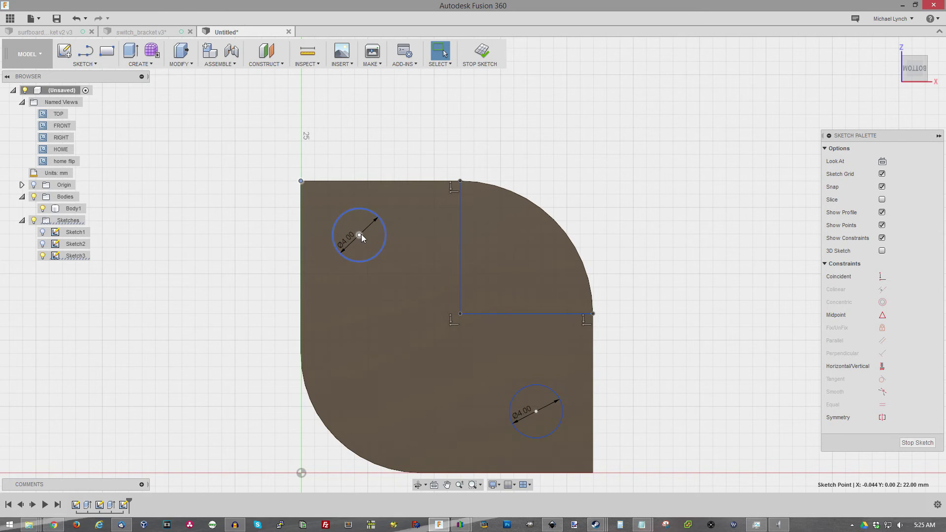
left_click(359, 234, "ctrl")
right_click(360, 235)
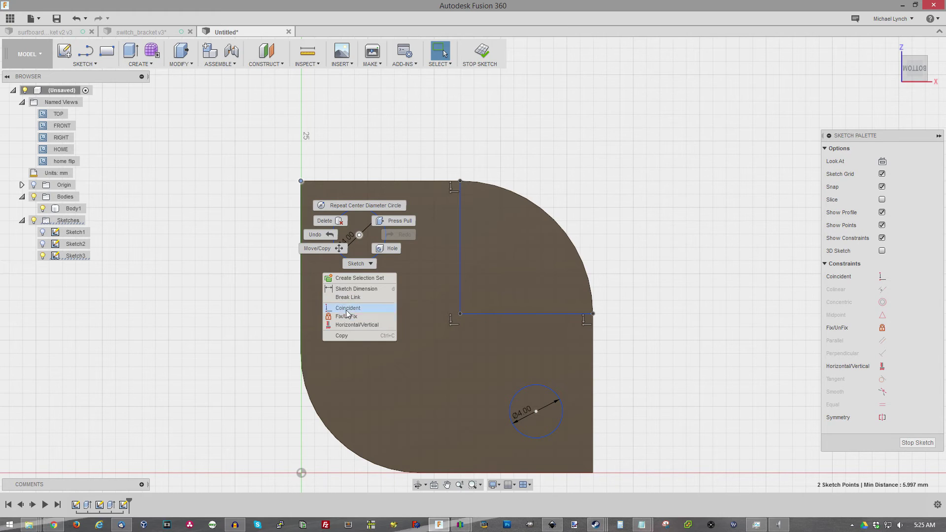
left_click(348, 289)
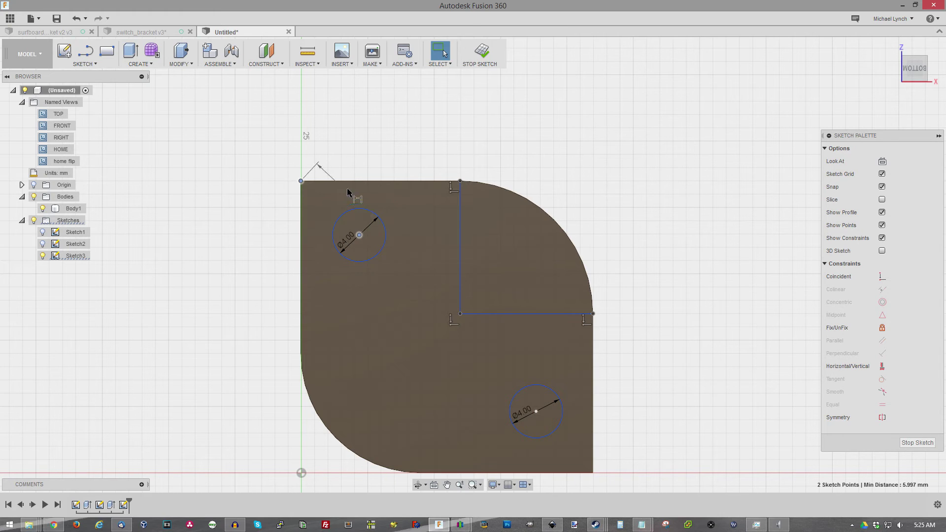
- Dimension the holes 4.5 mm from the corners: top-left horizontally, bottom-right vertically
left_click(332, 152)
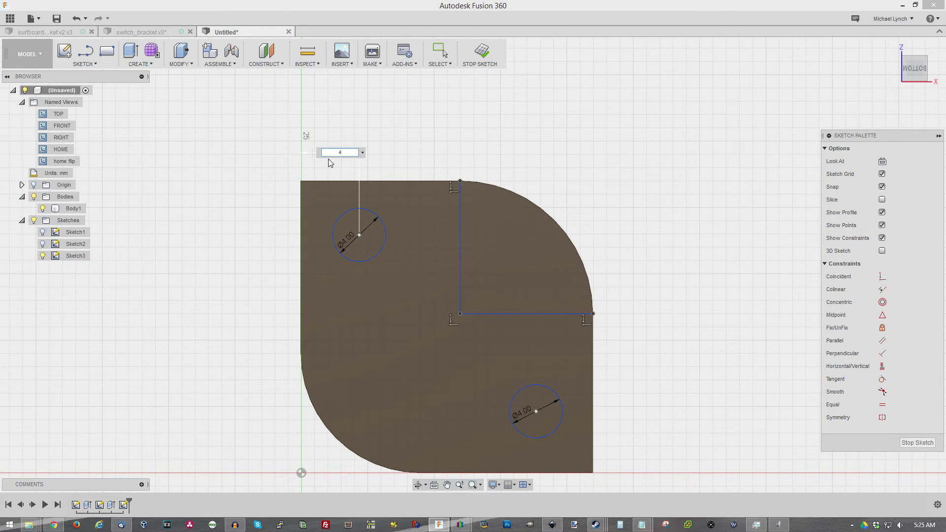
type("4.5")
key("Return")
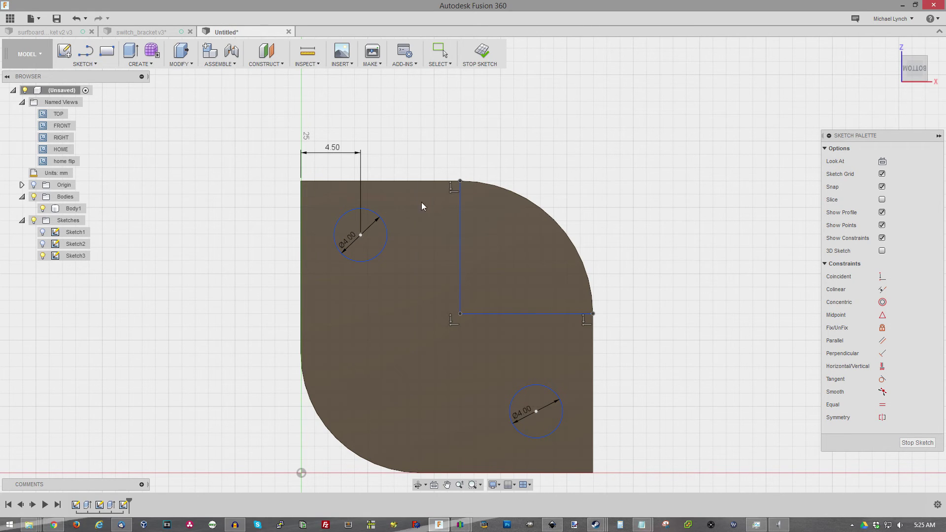
left_click(536, 412)
left_click(593, 472)
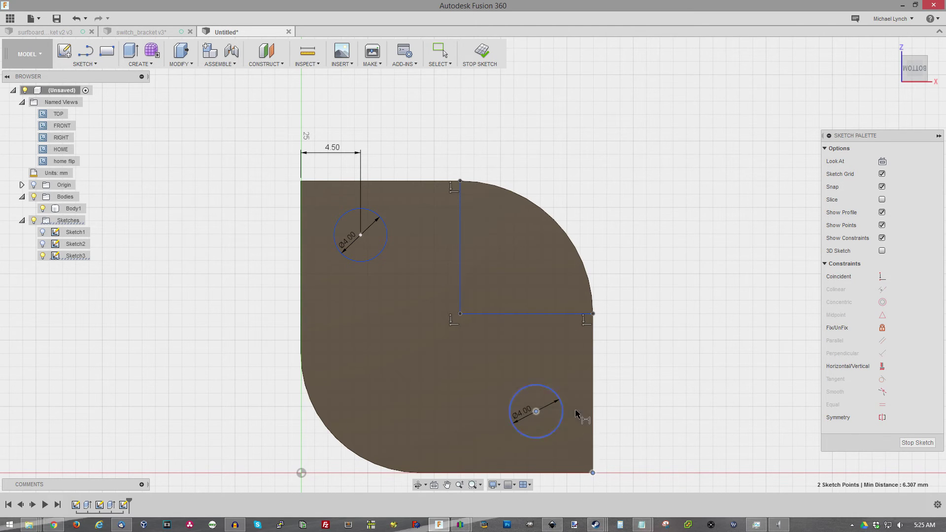
key("d")
left_click(632, 435)
type("4")
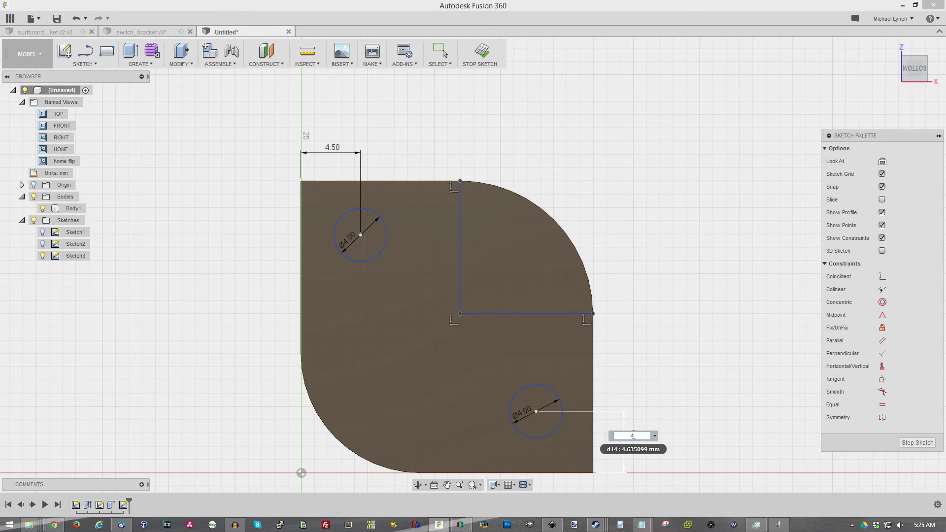
type(".5")
key("Return")
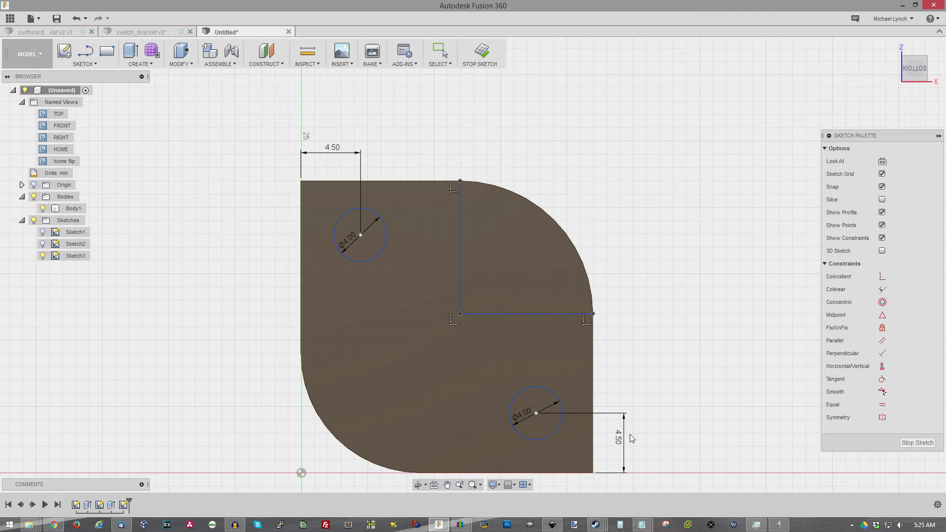
- Add 6 mm corner offsets: bottom-right hole horizontally, top-left hole vertically
left_click(536, 413)
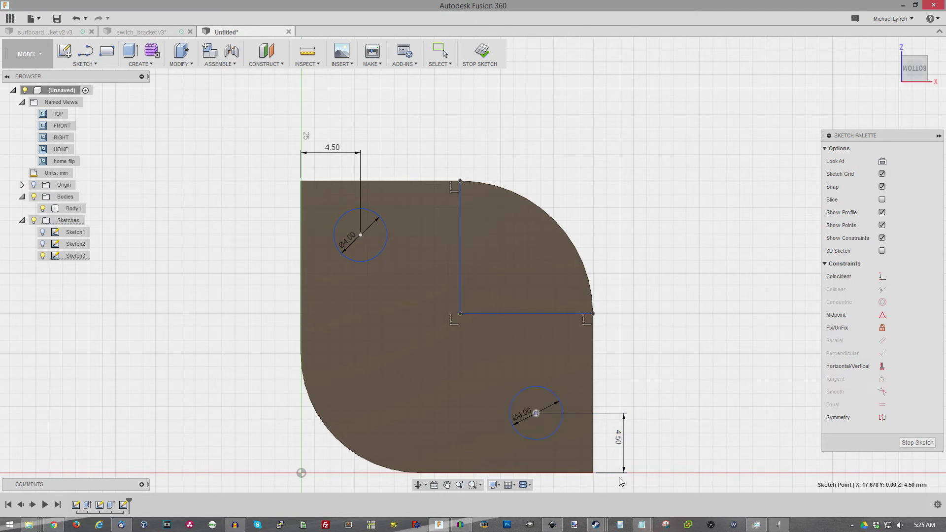
left_click(593, 472, "shift")
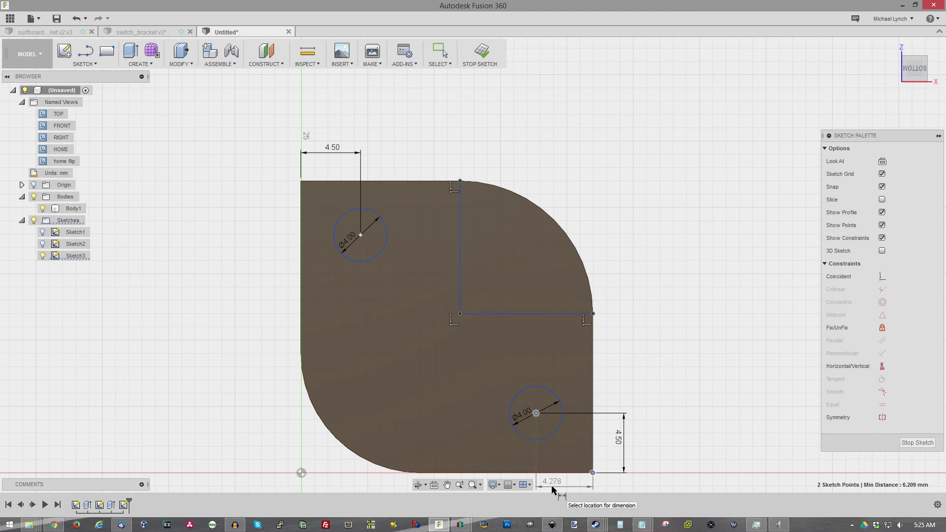
left_click(542, 486)
type("6")
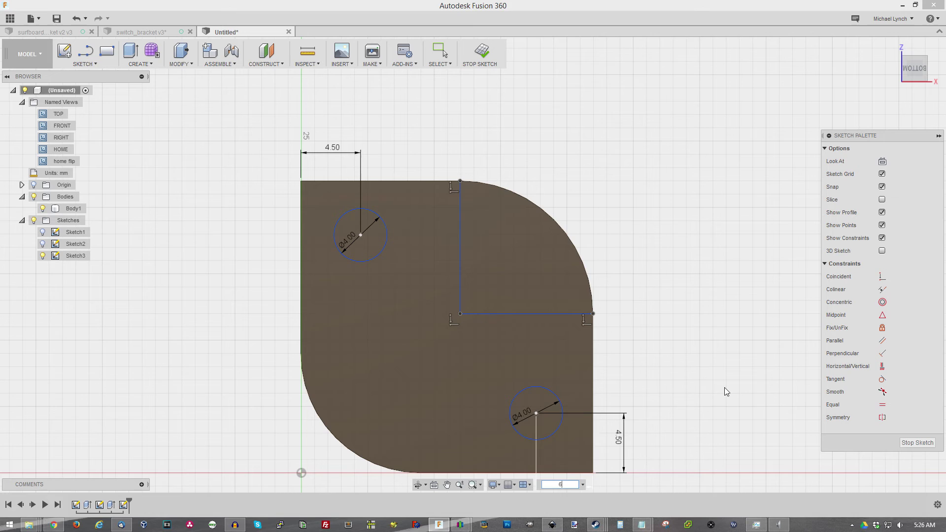
key("Return")
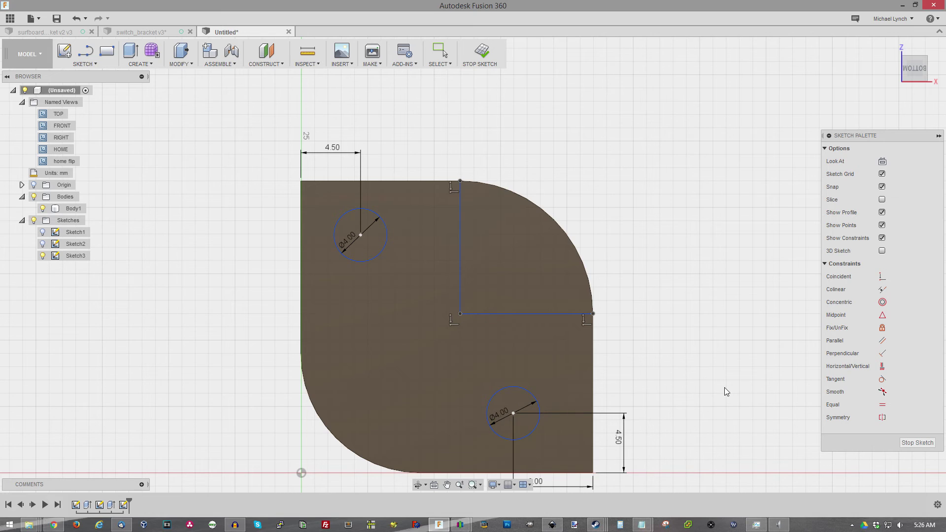
left_click(360, 234)
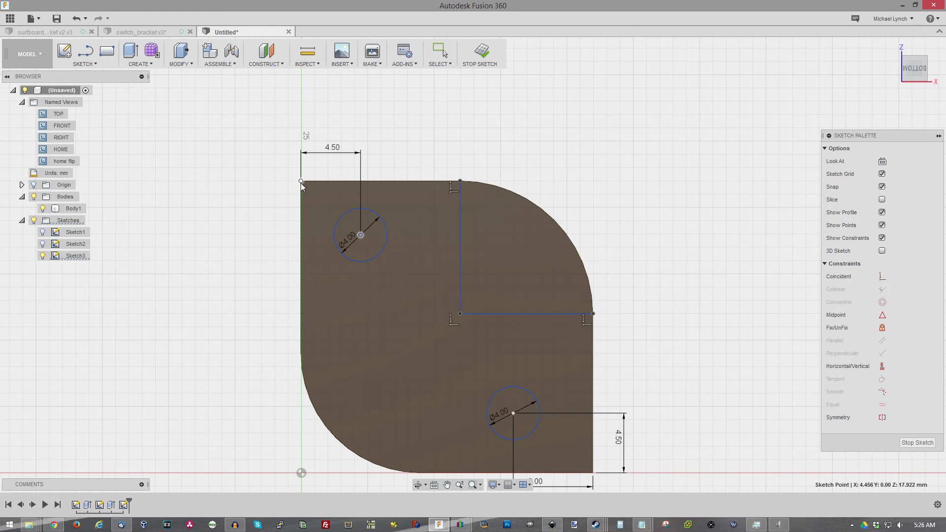
left_click(300, 182)
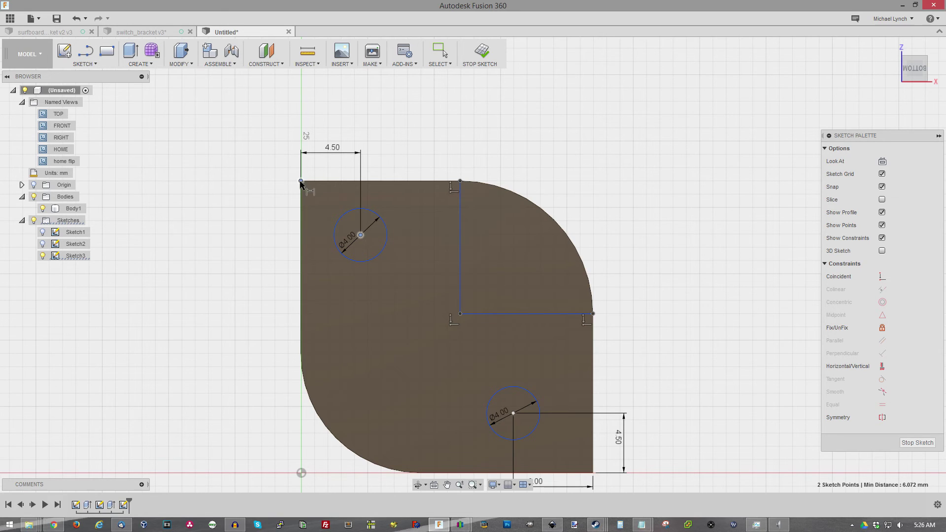
left_click(240, 213)
type("6")
key("Return")
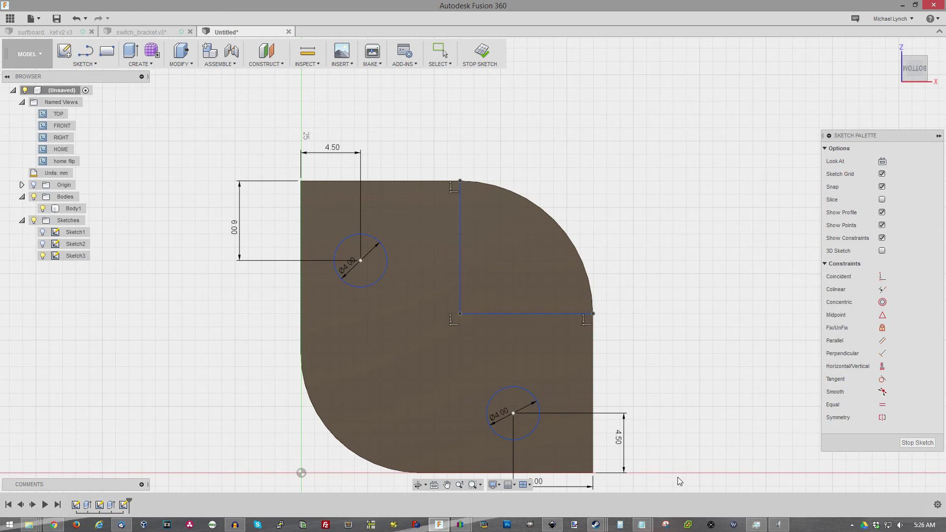
- Finish the sketch and cut the quarter-circle profile 32 mm up into the column from below
left_click(916, 443)
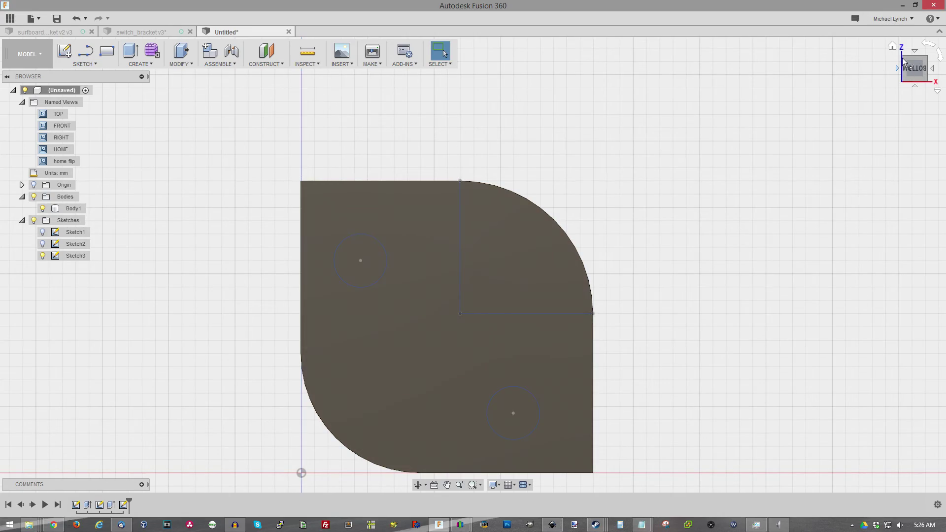
left_click(893, 47)
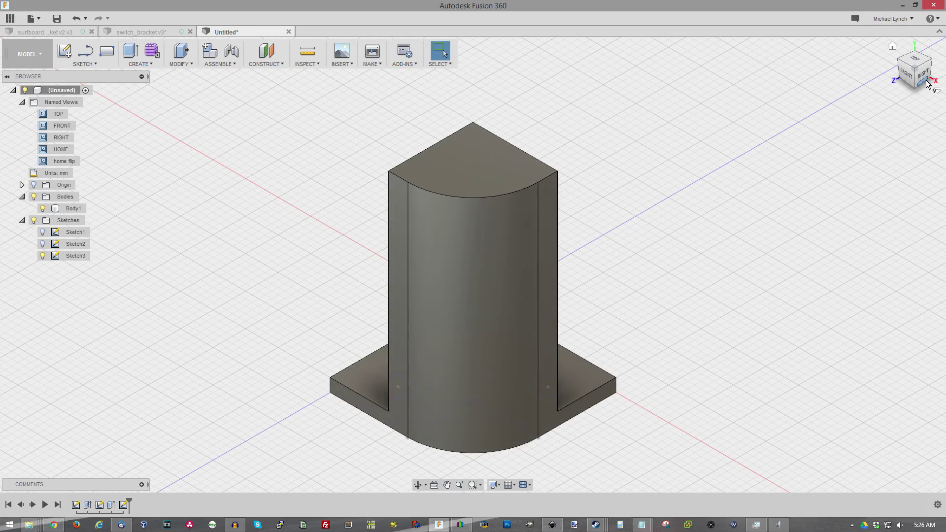
left_click(914, 87)
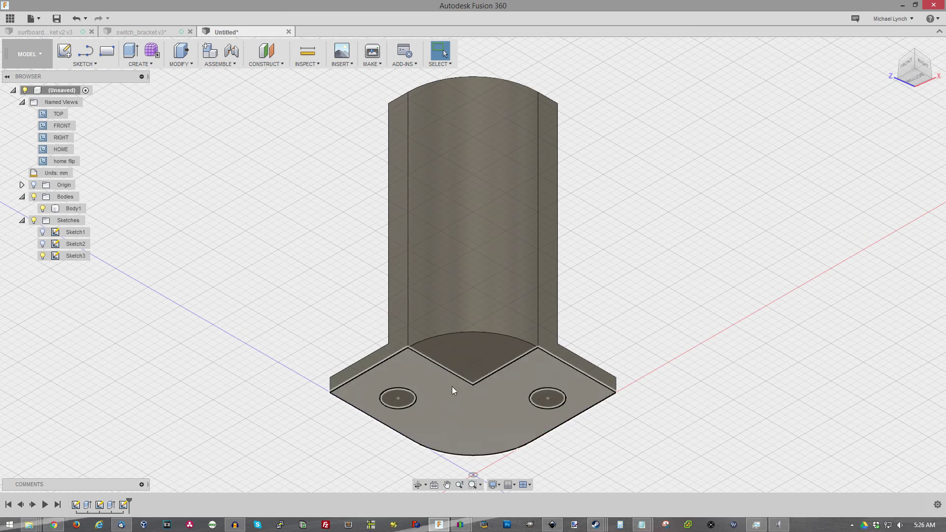
left_click(131, 51)
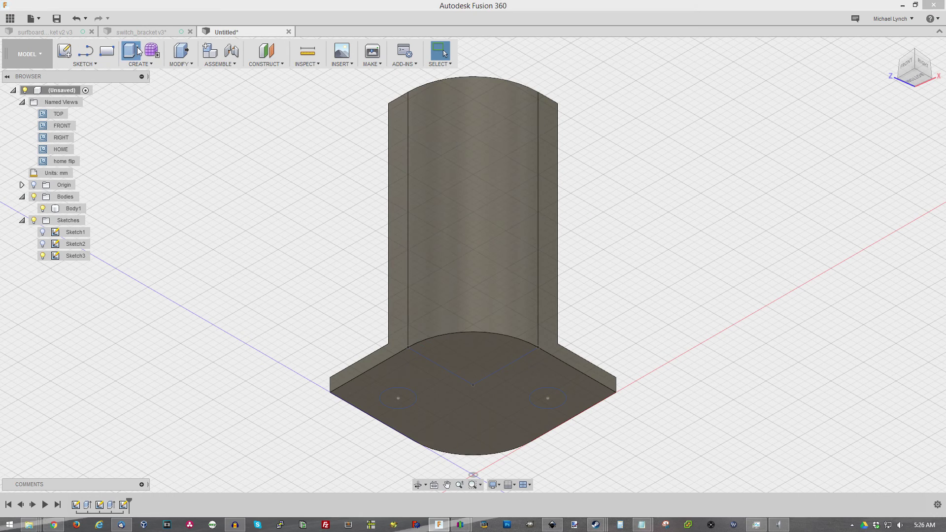
left_click(473, 359)
left_click_drag(473, 359, 462, 116)
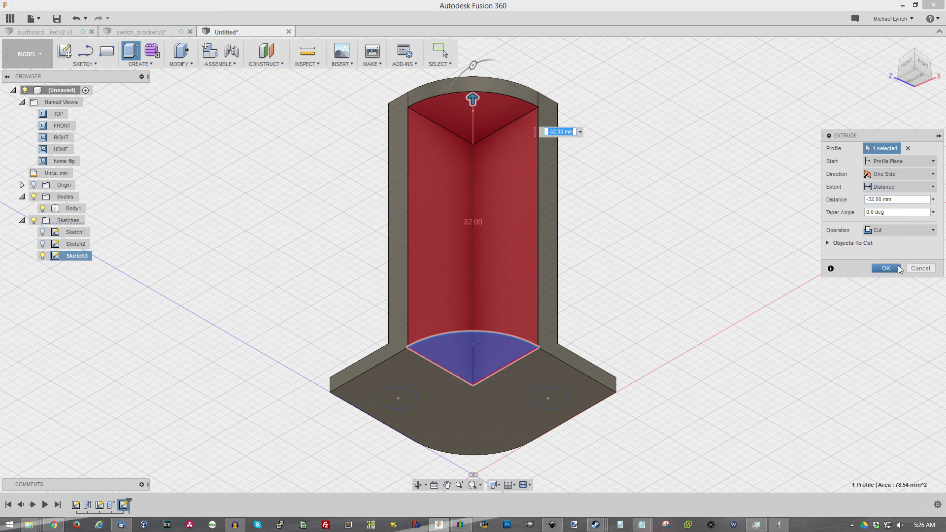
left_click(886, 268)
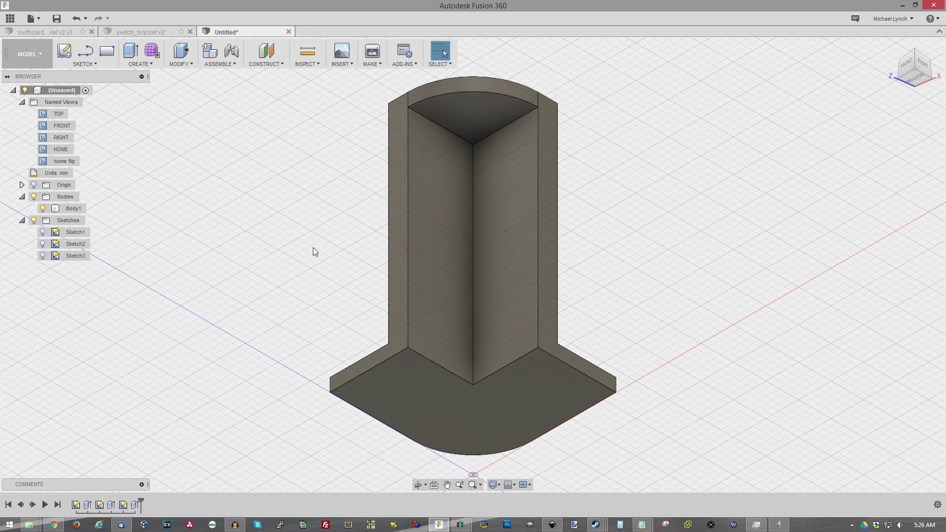
- Undo that cut, then cut the quarter-circle and both 4 mm hole profiles together 32 mm deep
key("ctrl+z")
left_click(474, 365)
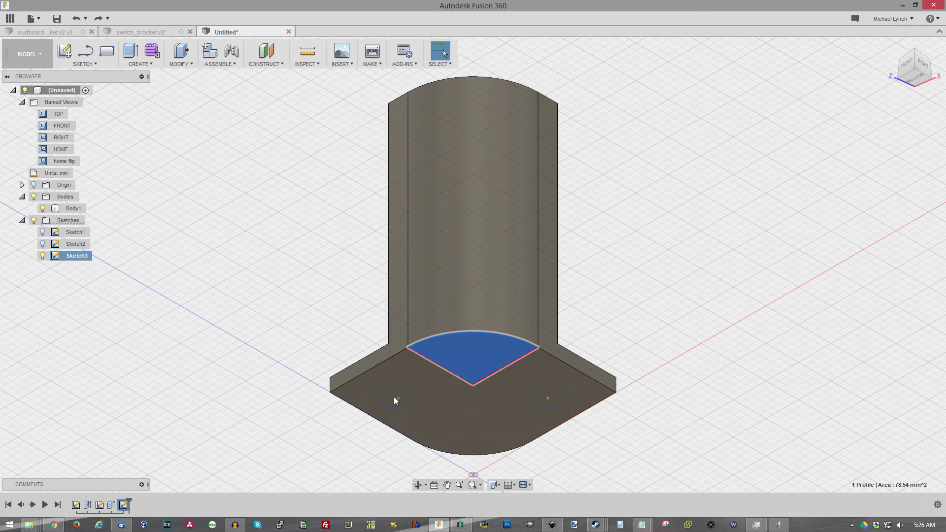
left_click(392, 398, "ctrl")
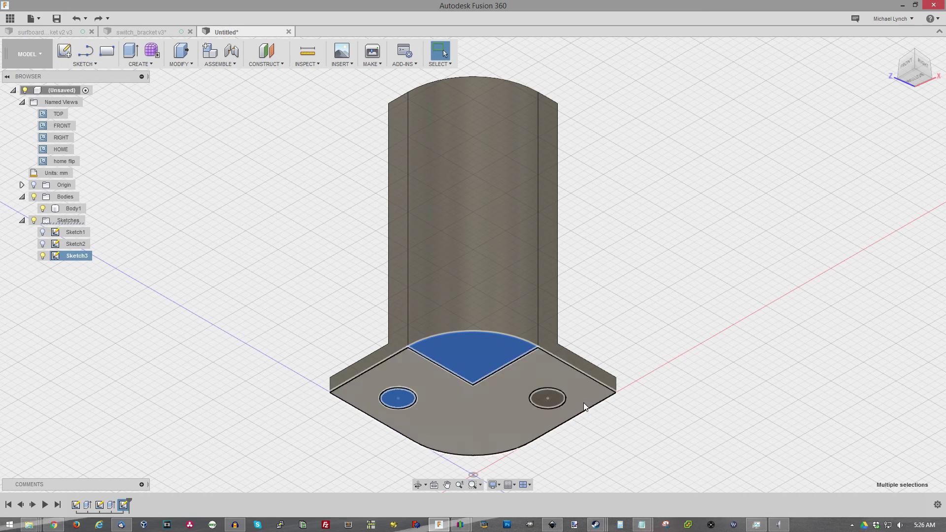
left_click(537, 395, "ctrl")
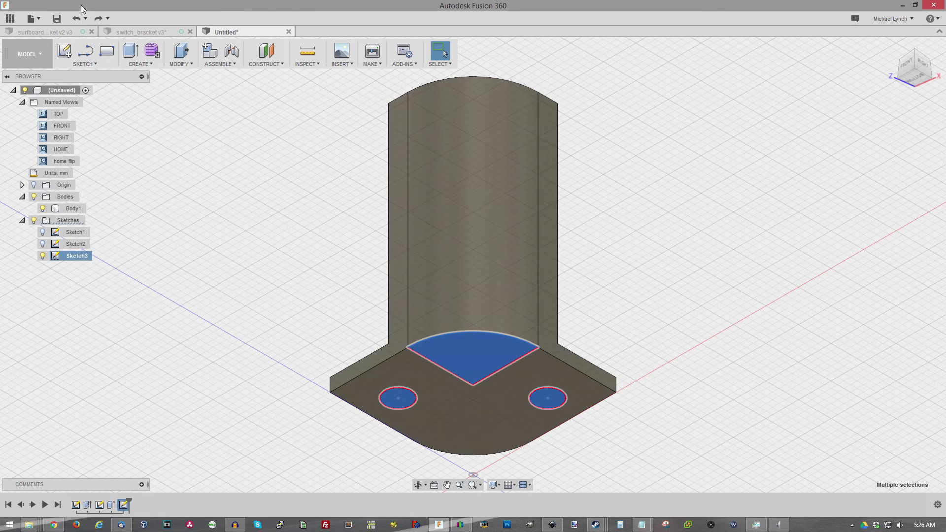
left_click(131, 52)
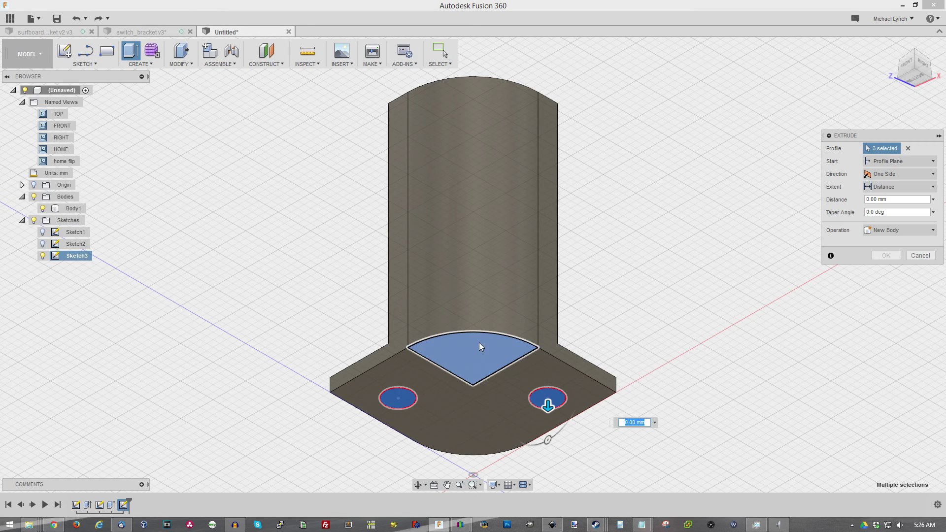
left_click_drag(550, 406, 563, 185)
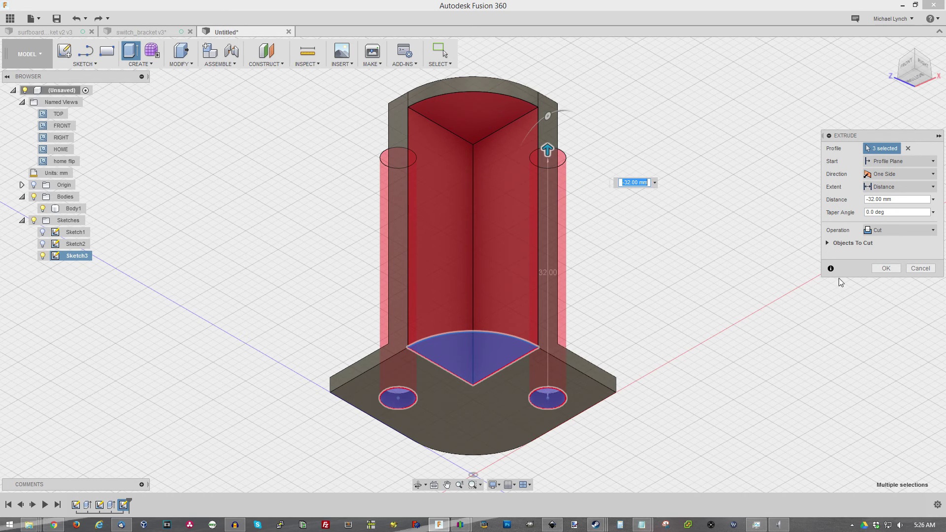
left_click(886, 269)
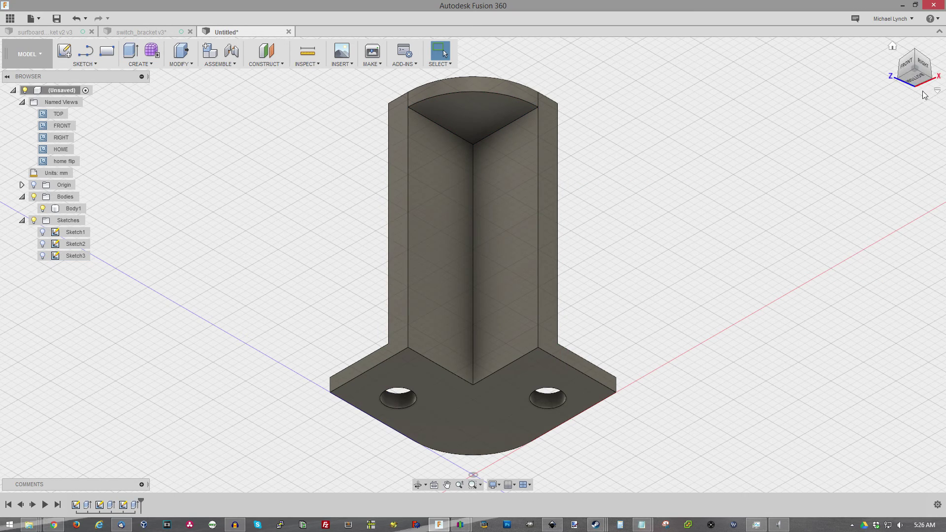
- Go to the home view, then switch to the saved 'home flip' named view
left_click(893, 45)
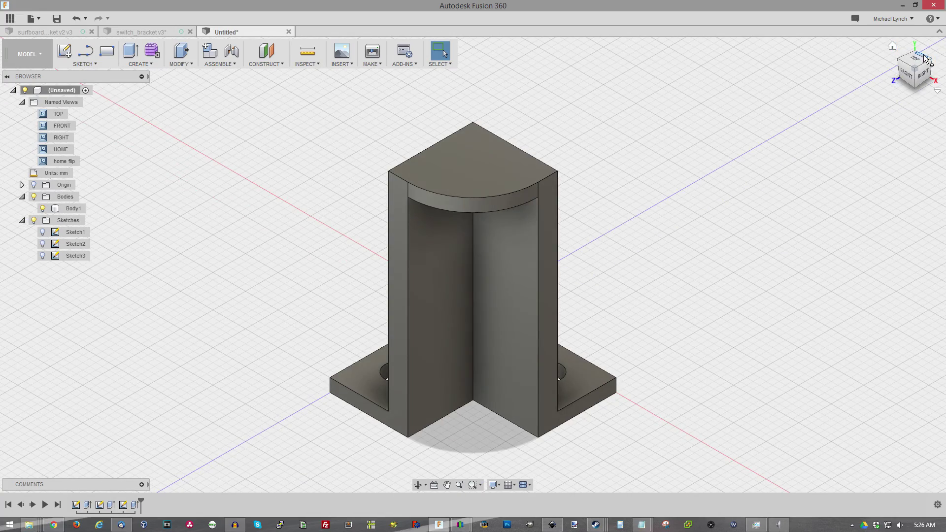
double_click(61, 161)
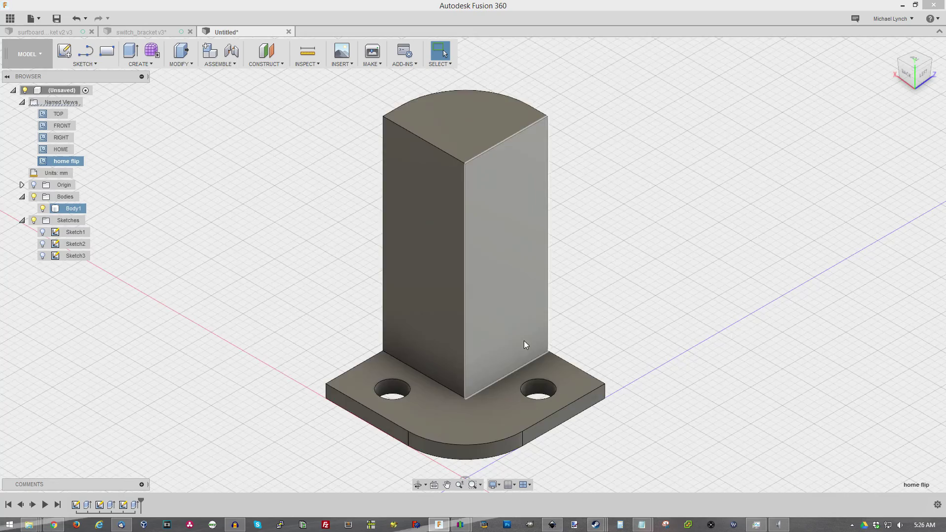
scroll(503, 388, "down", 2)
scroll(473, 389, "up", 5)
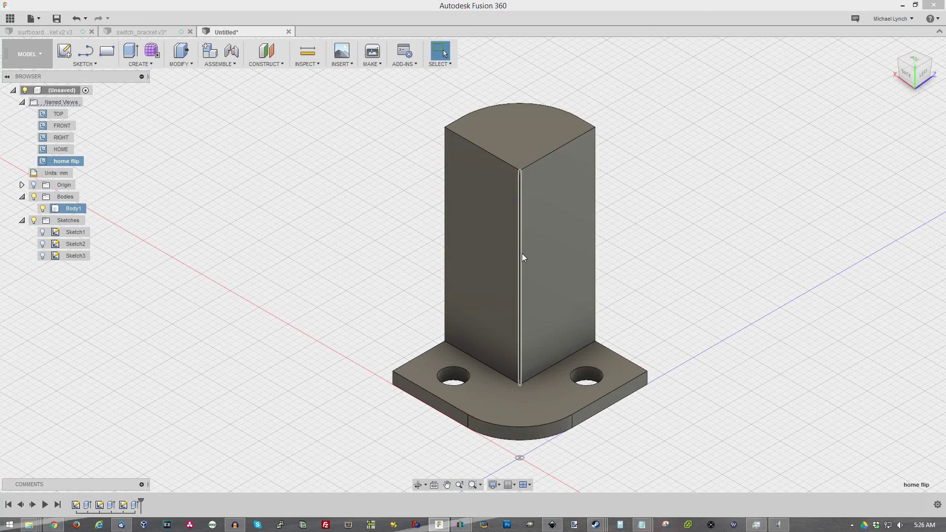
- Select the column's vertical outer corner edge and the base's left and right corner edges
left_click(519, 300)
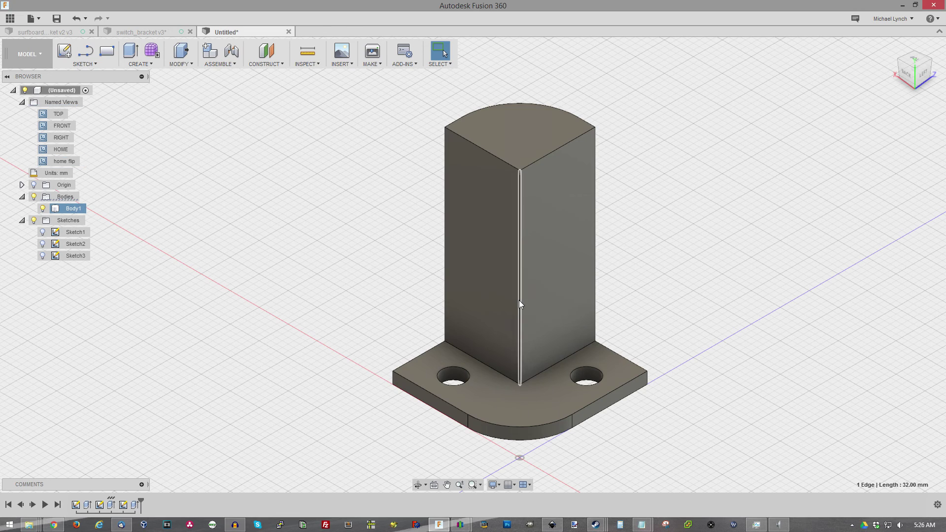
left_click(394, 379, "ctrl")
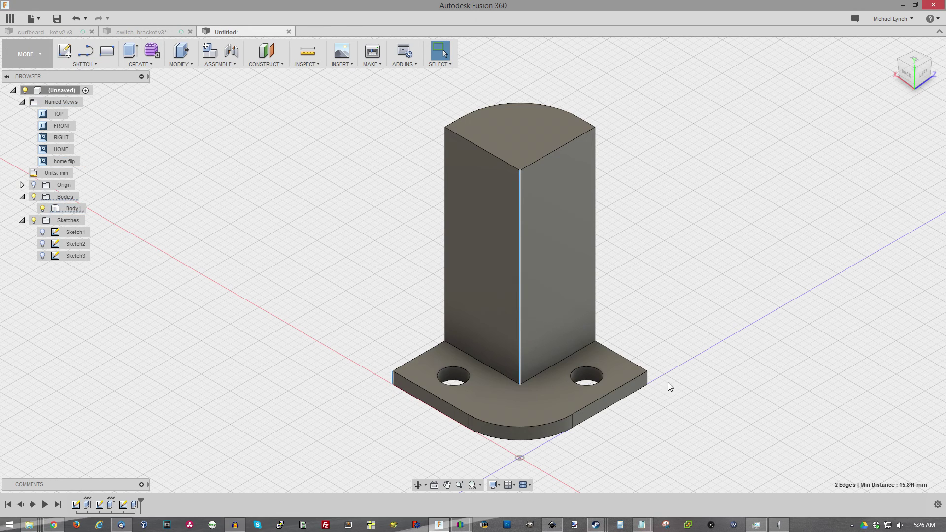
left_click(646, 377, "ctrl")
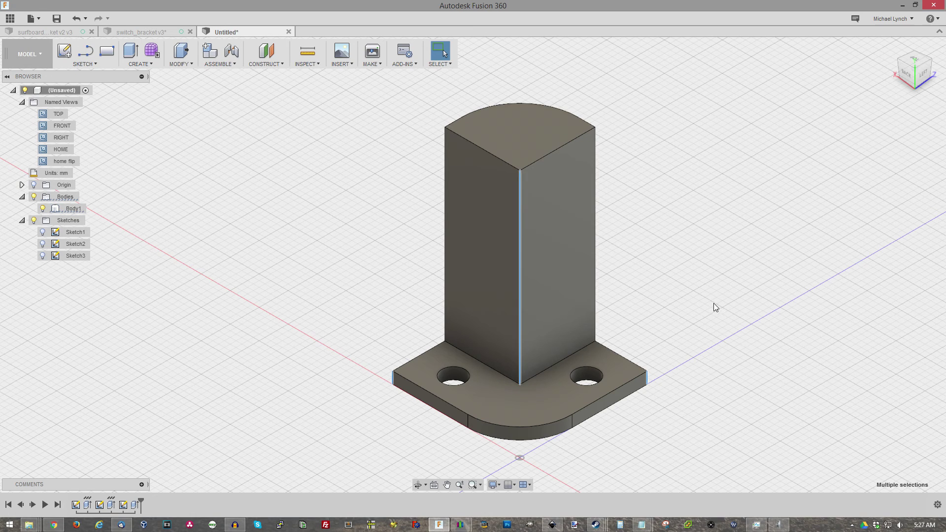
right_click(521, 353)
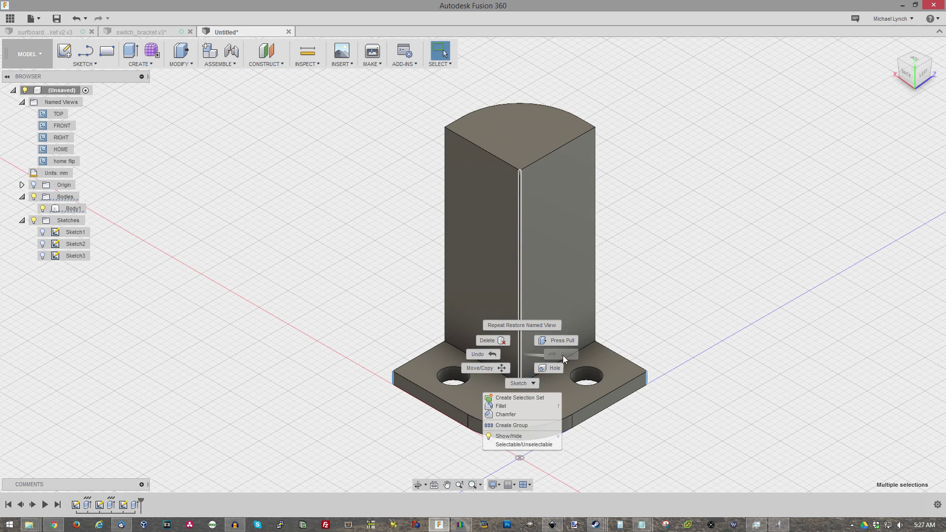
left_click(525, 383)
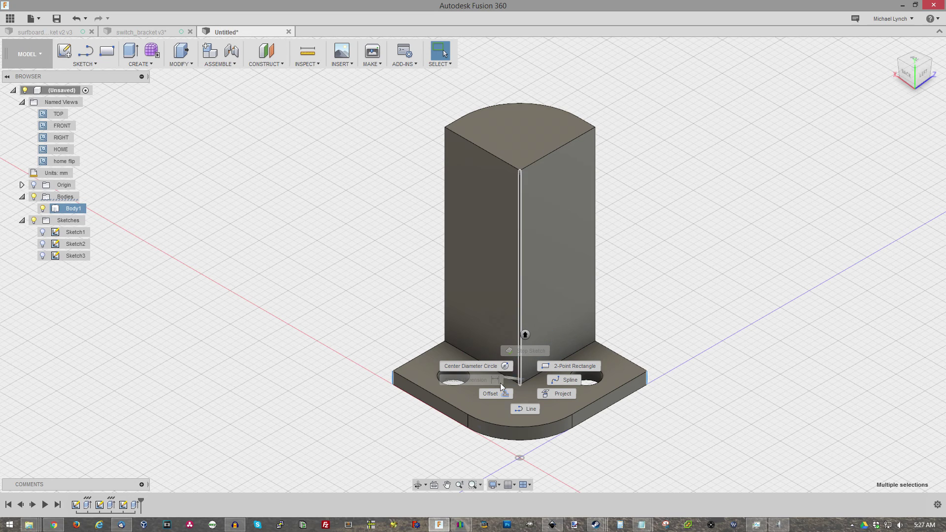
left_click(525, 336)
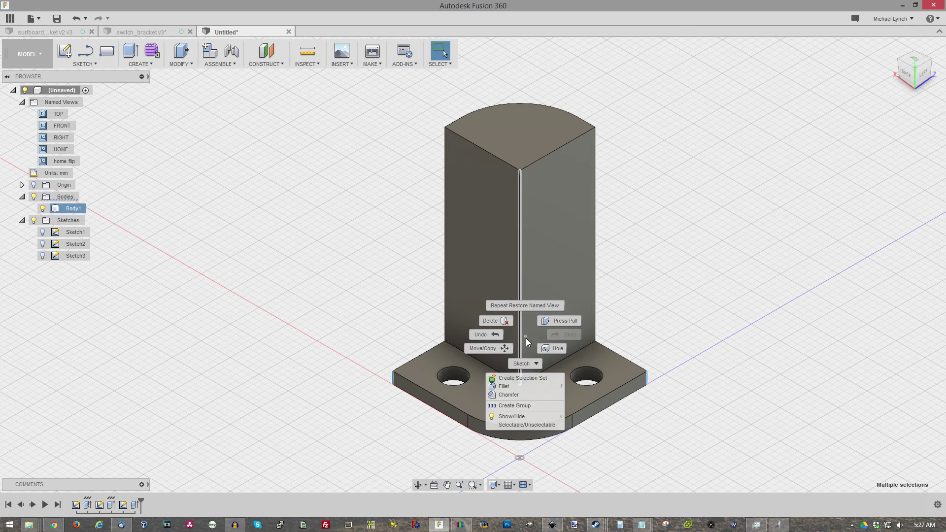
- Fillet the three selected corner edges with a 10 mm radius
left_click(504, 386)
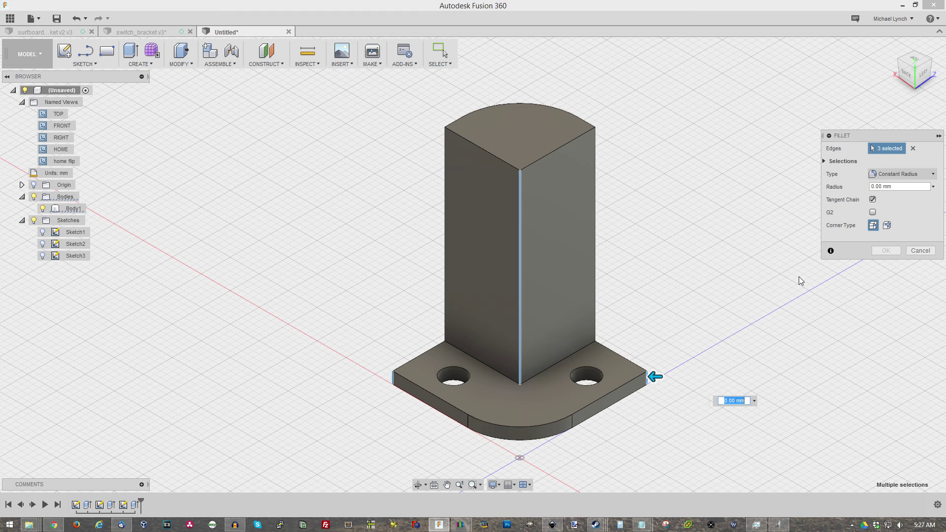
type("10")
key("Return")
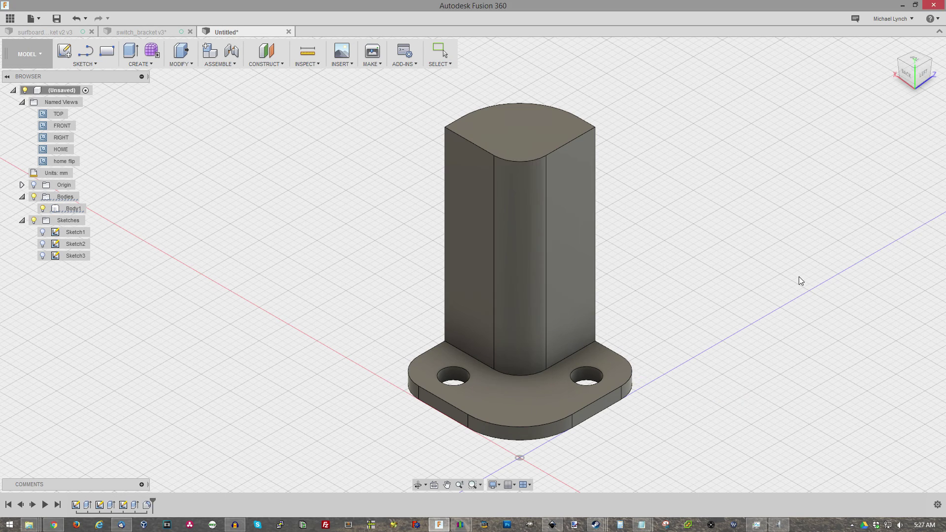
- Edit the fillet feature to change its radius to 4.5 mm
left_click(522, 325)
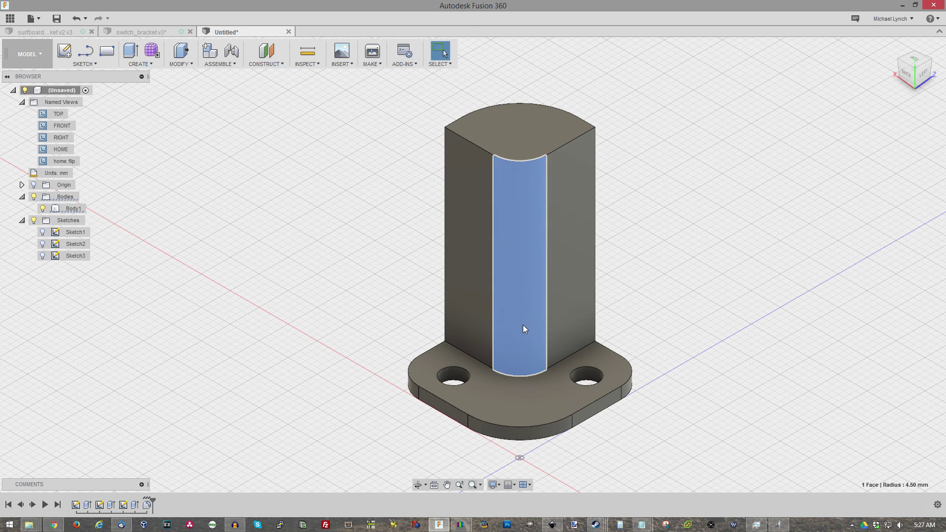
right_click(523, 328)
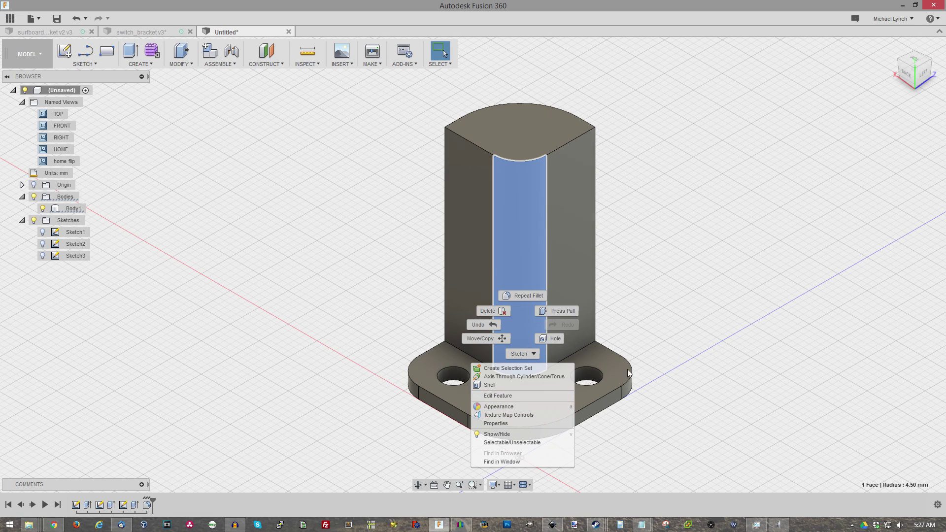
left_click(522, 173)
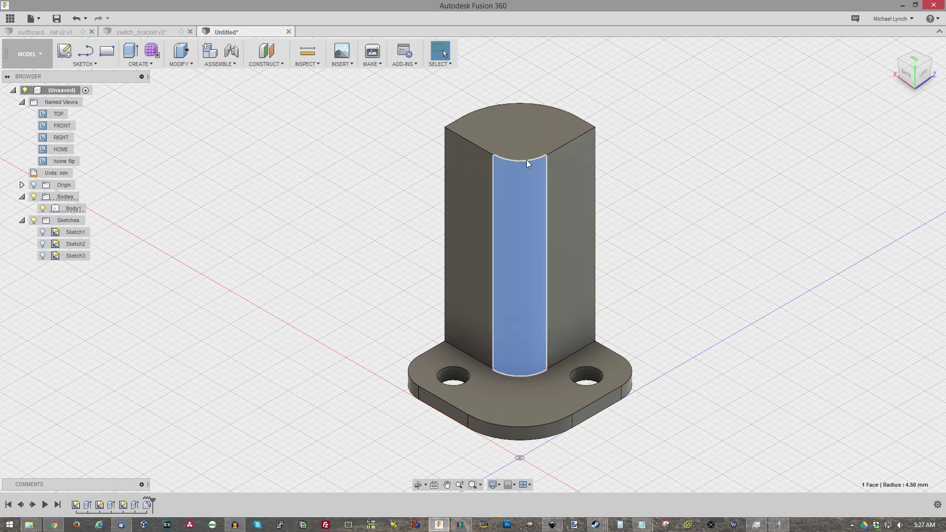
right_click(518, 319)
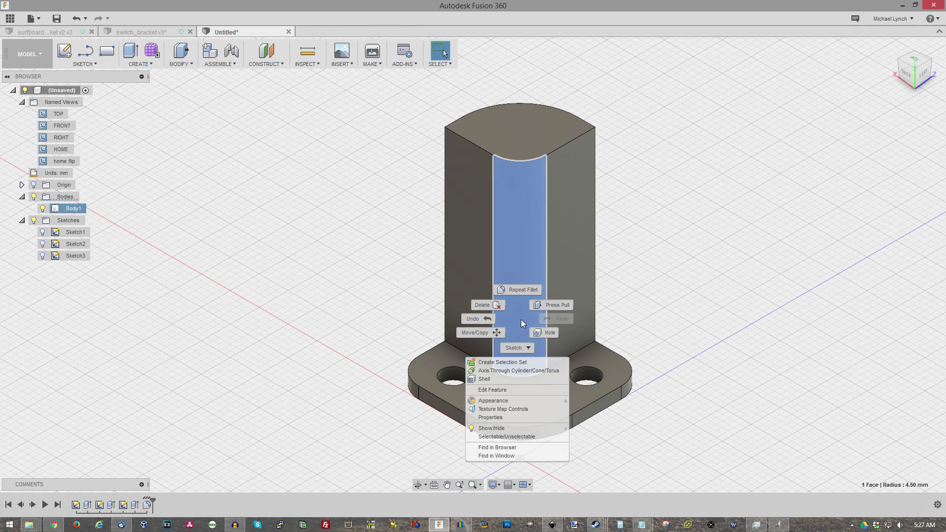
left_click(493, 390)
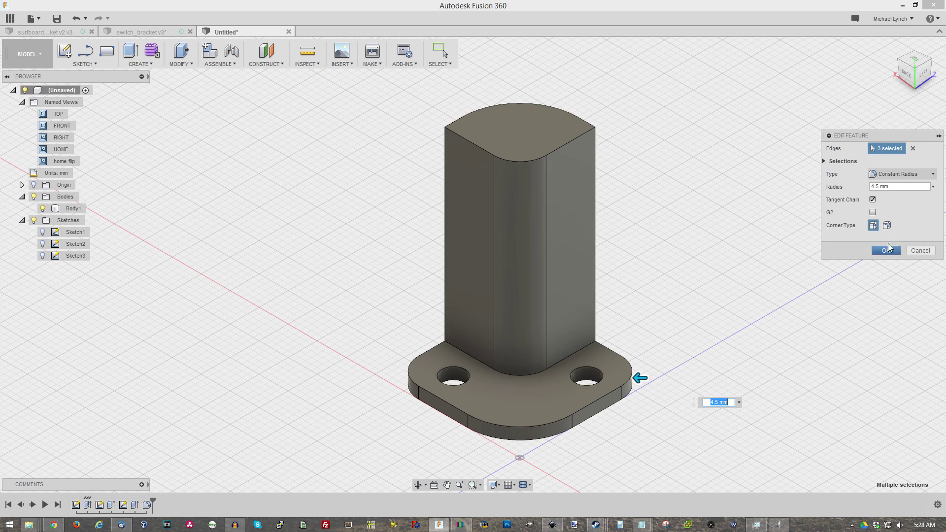
left_click(887, 251)
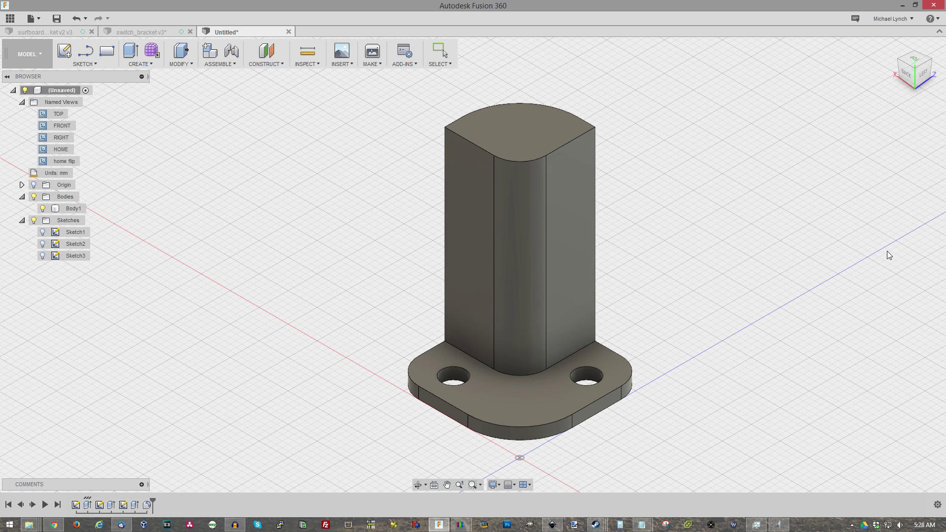
- Chamfer the top rim edges of both screw holes to countersink them
left_click(455, 372)
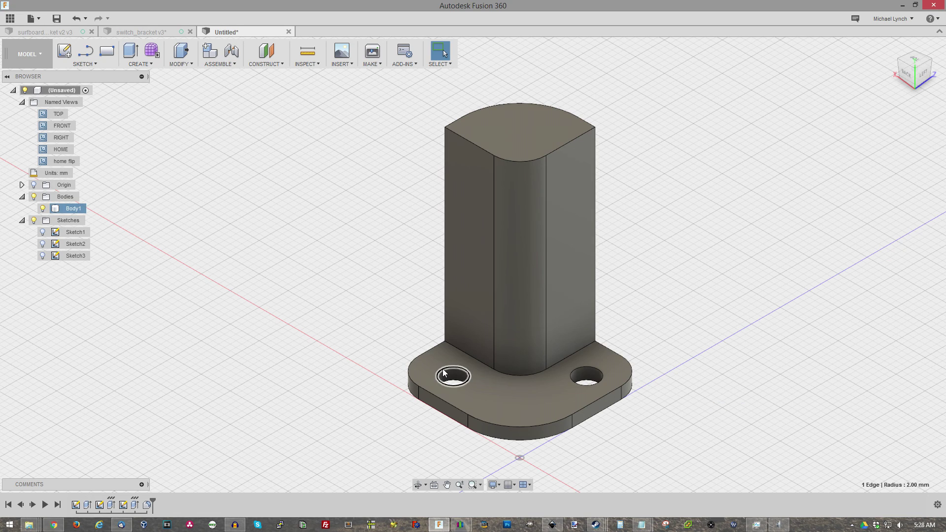
left_click(587, 369)
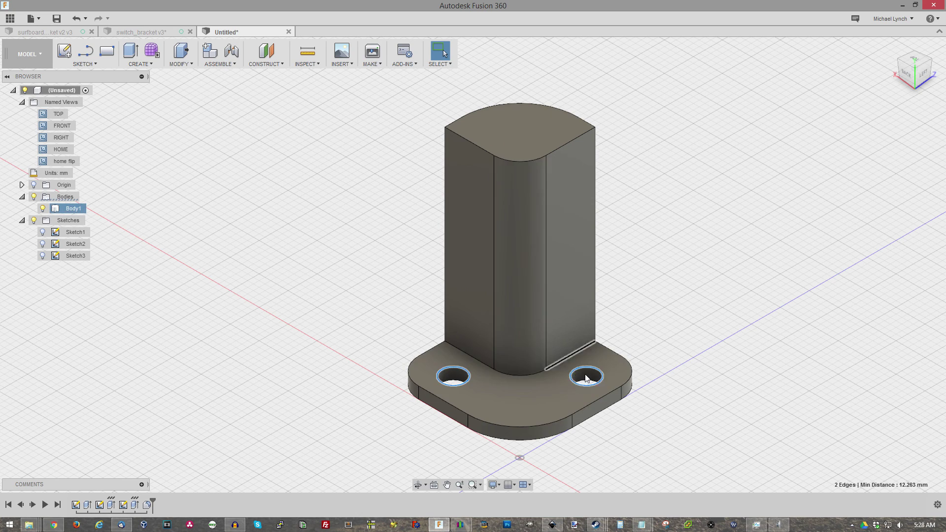
right_click(464, 373)
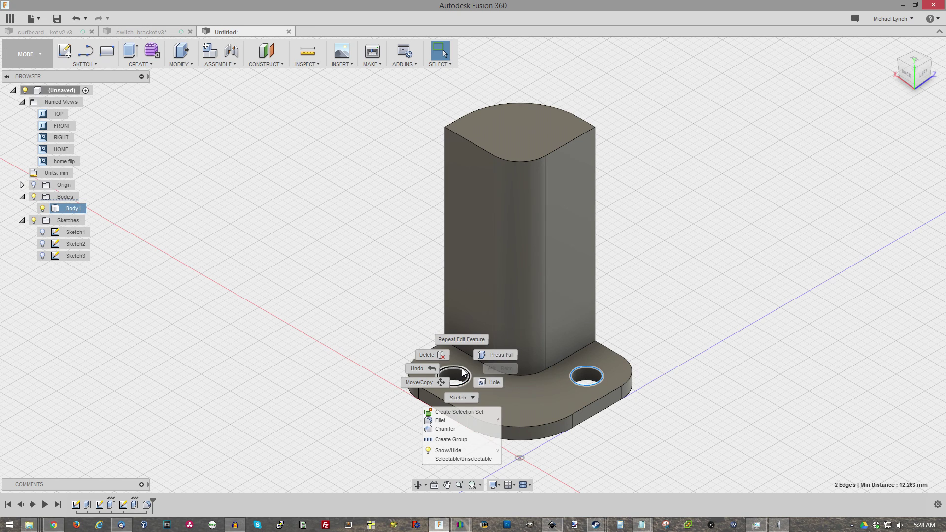
left_click(446, 429)
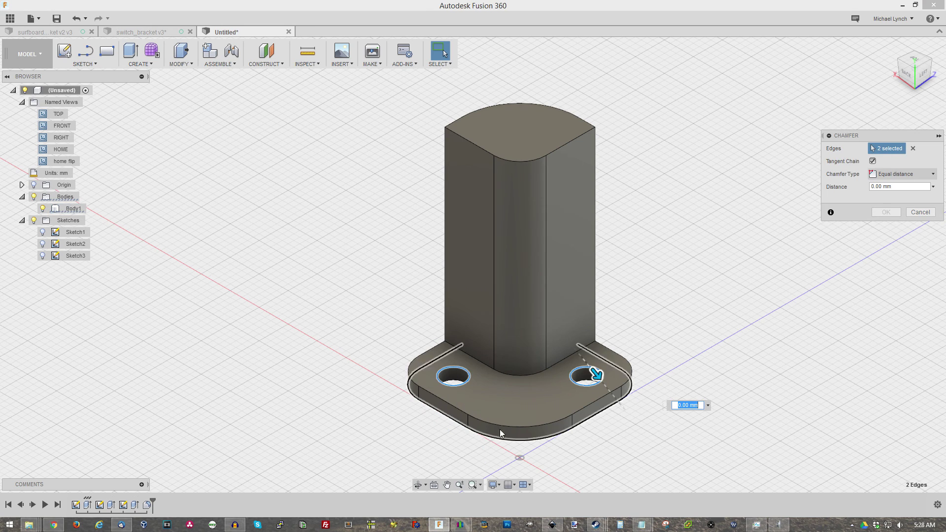
key("Return")
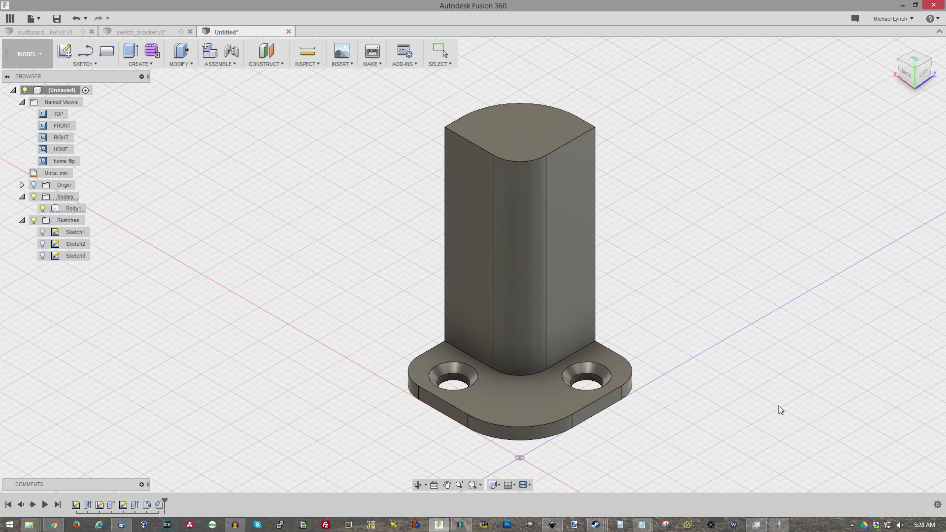